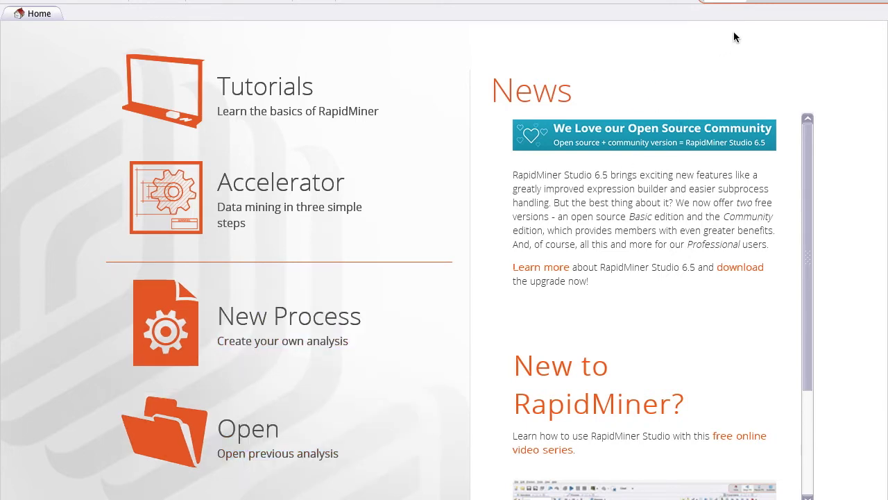
Step: Switch from Home to the Design view, then to Results showing the dataset5 table
left_click(777, 2)
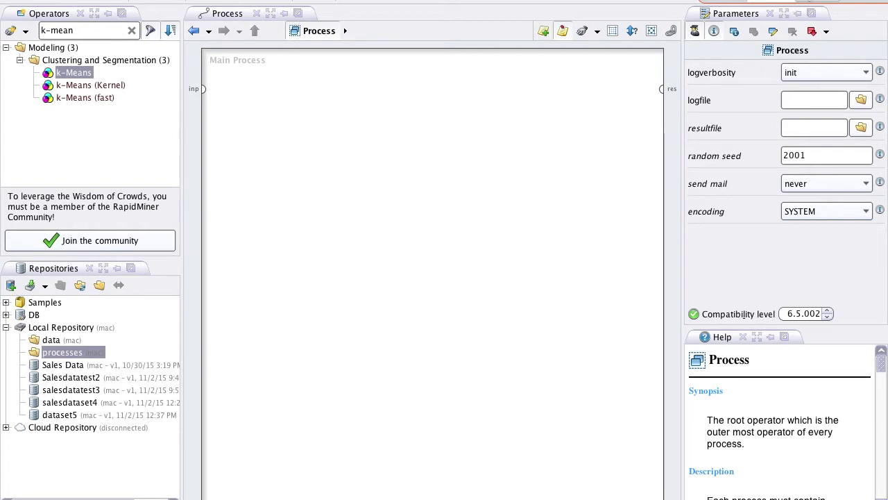
left_click(819, 1)
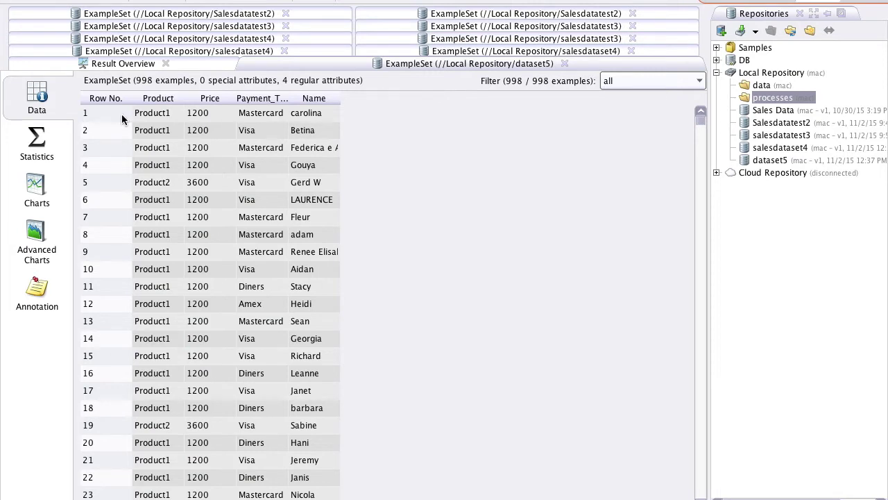
Step: View the attribute statistics and briefly expand the Price histogram
left_click(31, 141)
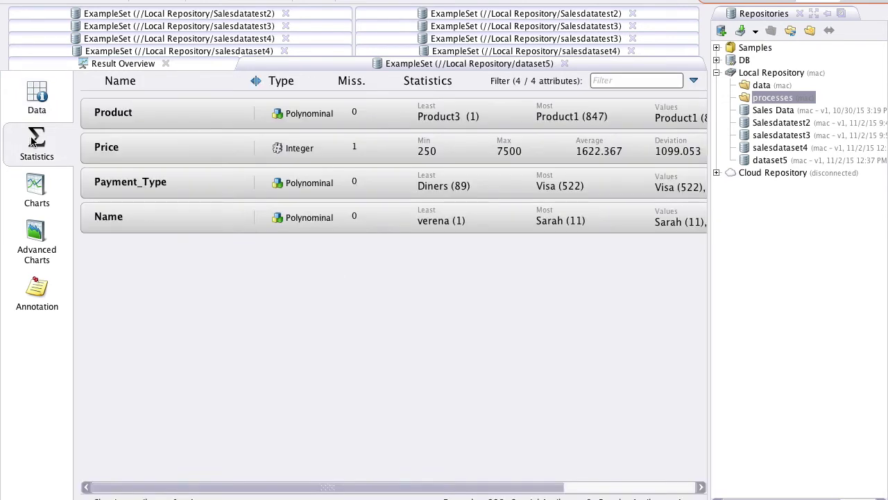
left_click(157, 143)
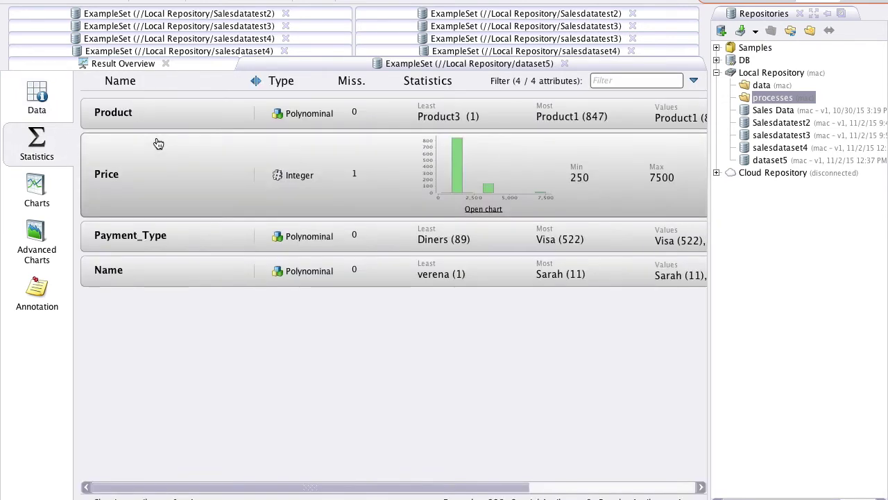
left_click(157, 143)
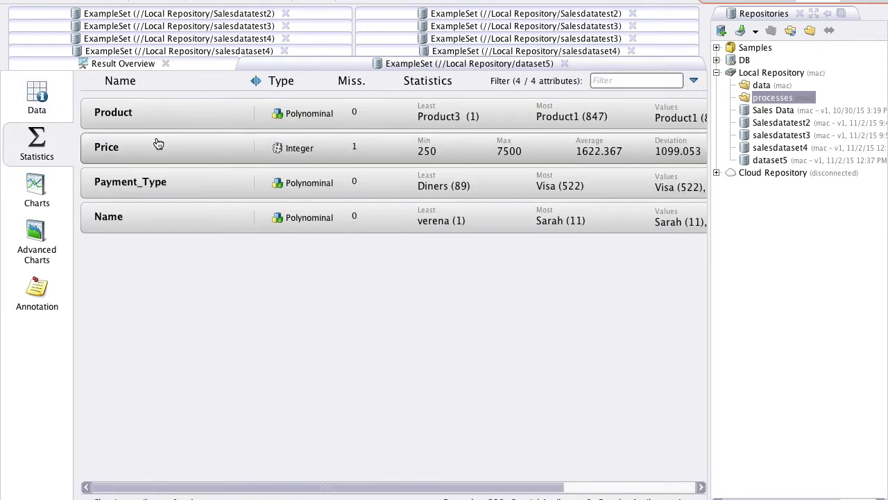
Step: Browse the bar chart, advanced charts and annotations, then return to the data table
left_click(34, 194)
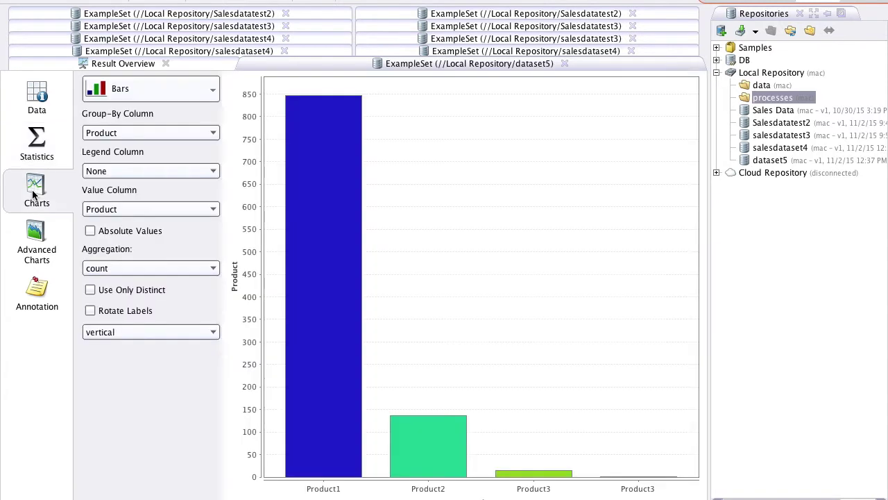
left_click(156, 81)
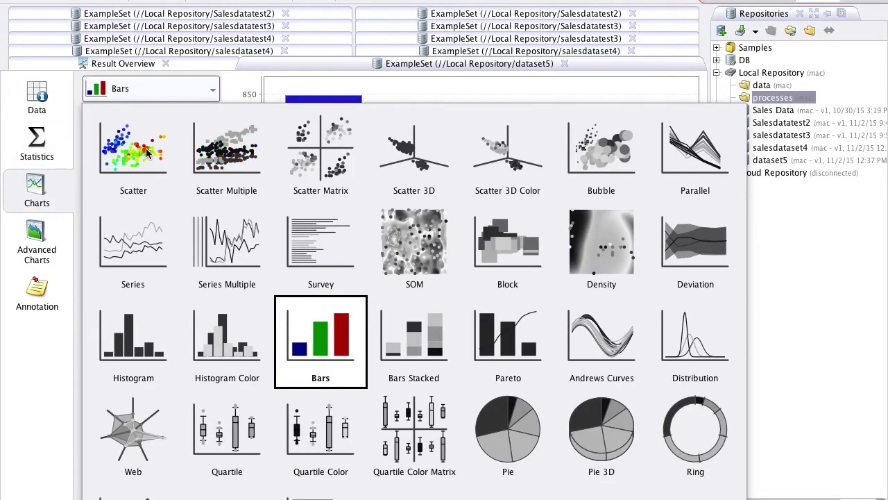
left_click(131, 81)
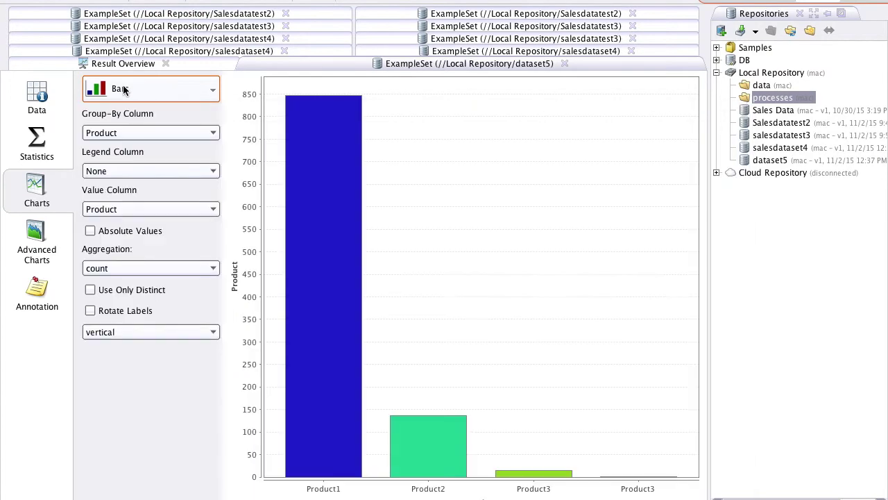
left_click(55, 240)
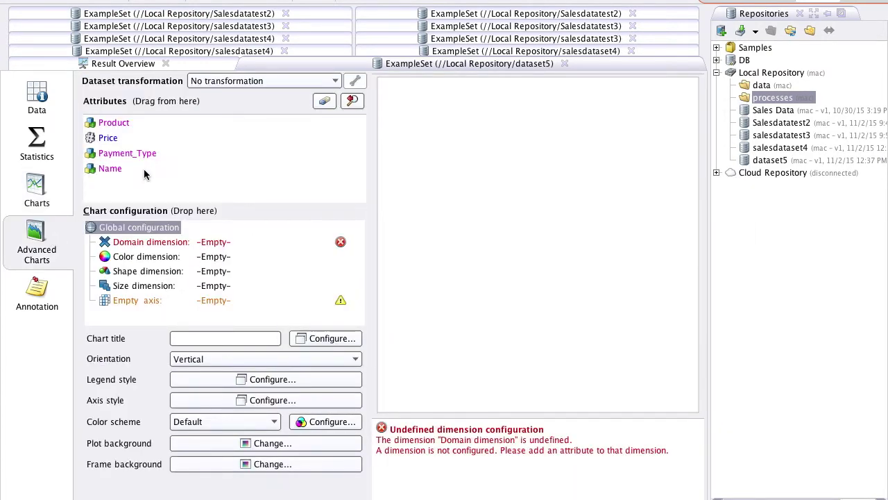
left_click(59, 286)
left_click(38, 104)
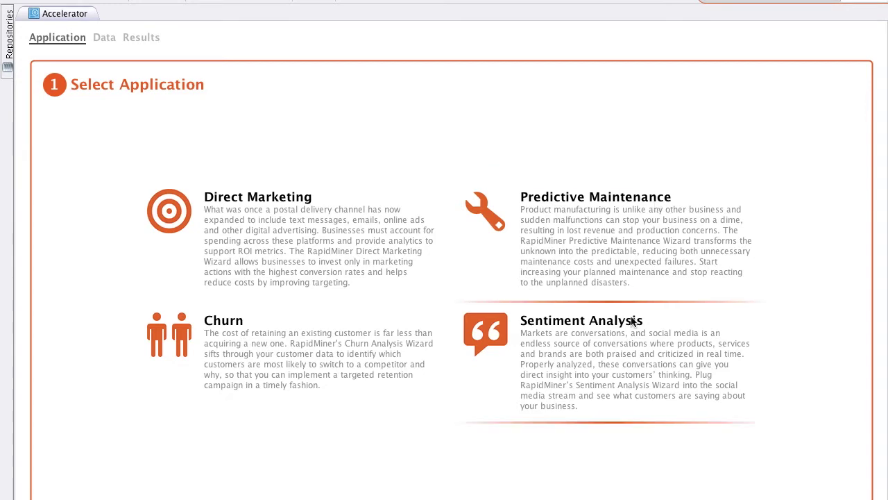
Step: Leave the Accelerator page and go back to the process design workspace
left_click(756, 4)
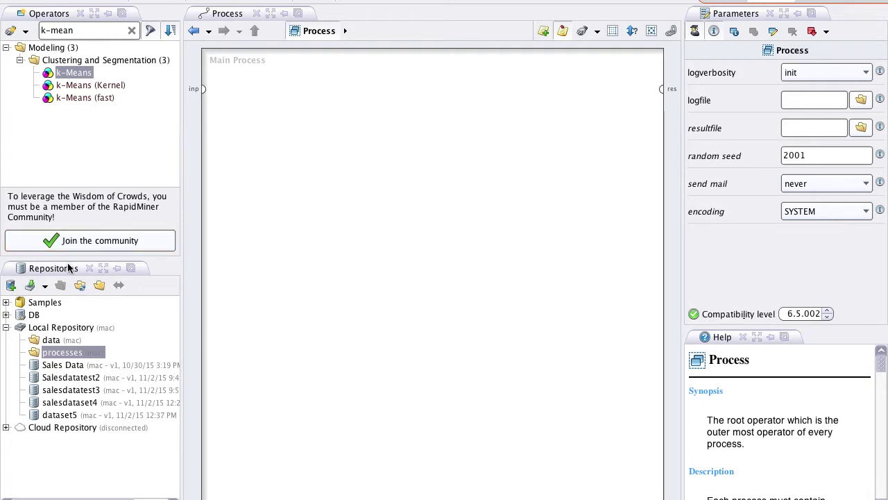
Step: Select the DB repository, clear the operator filter, and browse the Modeling and Evaluation groups
left_click(6, 315)
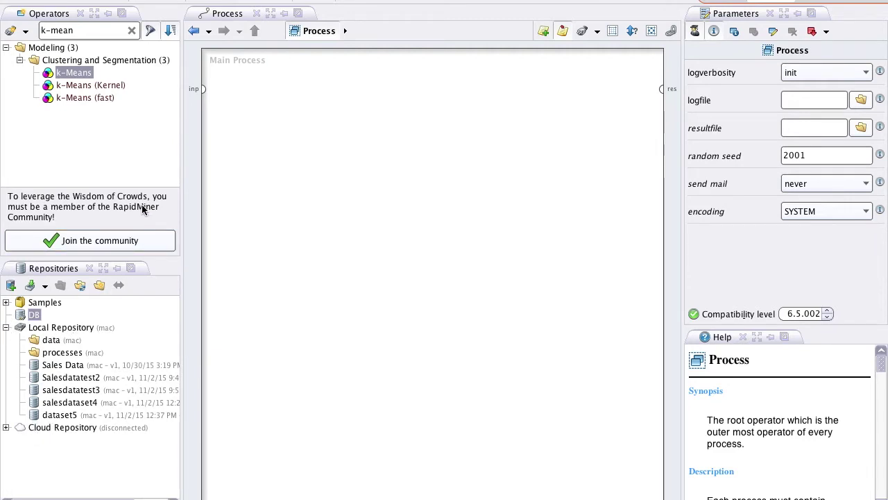
left_click(133, 31)
left_click(6, 124)
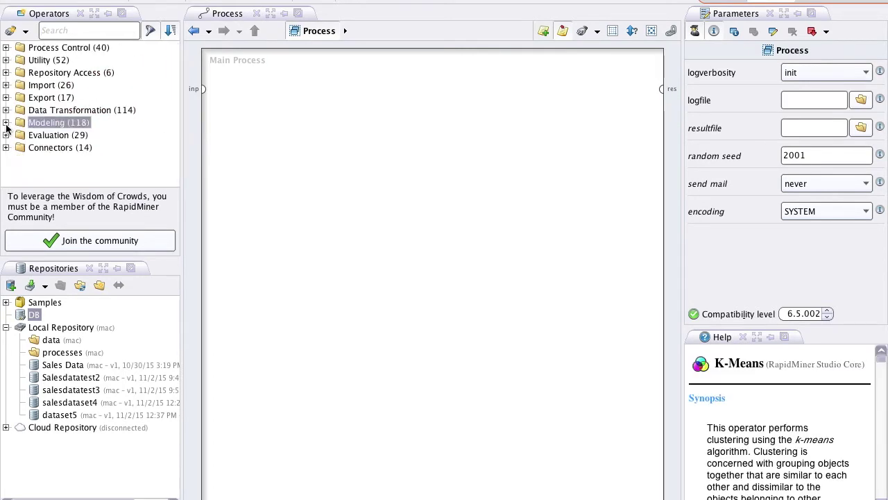
left_click(7, 124)
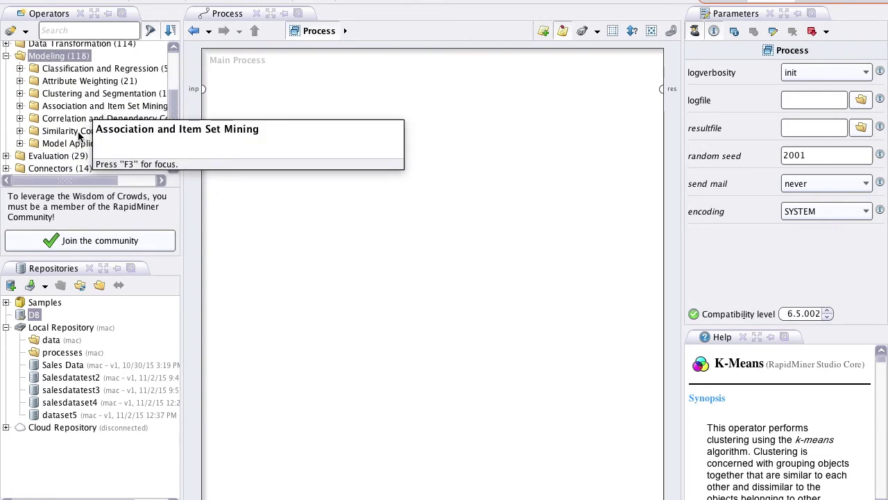
scroll(103, 143, "down", 1)
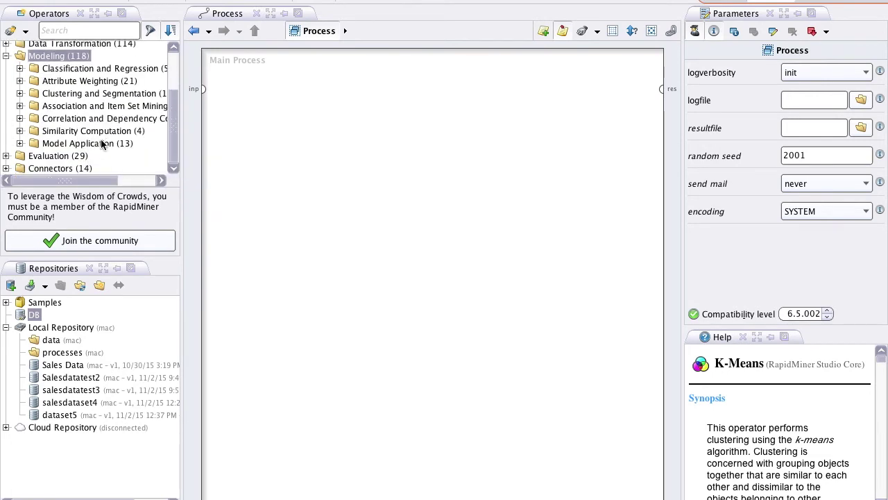
left_click(6, 155)
scroll(108, 111, "up", 5)
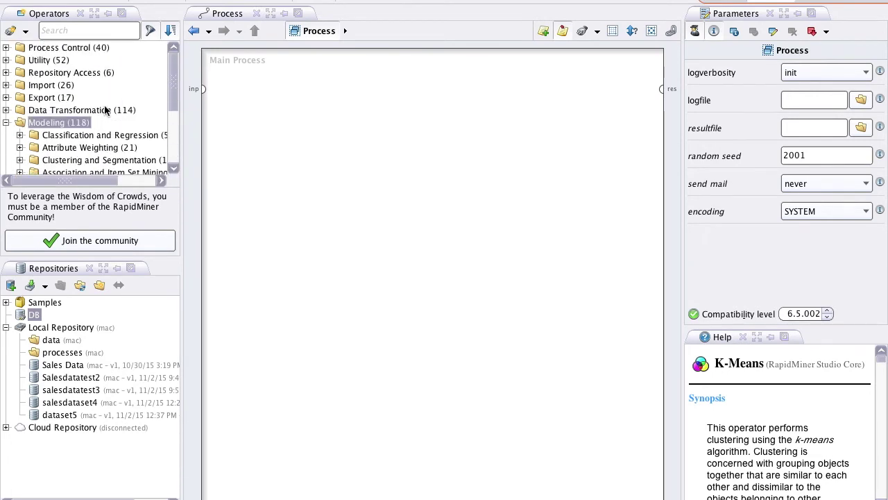
Step: Search operators for 'k-means' and drag k-Means into the main process
left_click(98, 29)
type("k-")
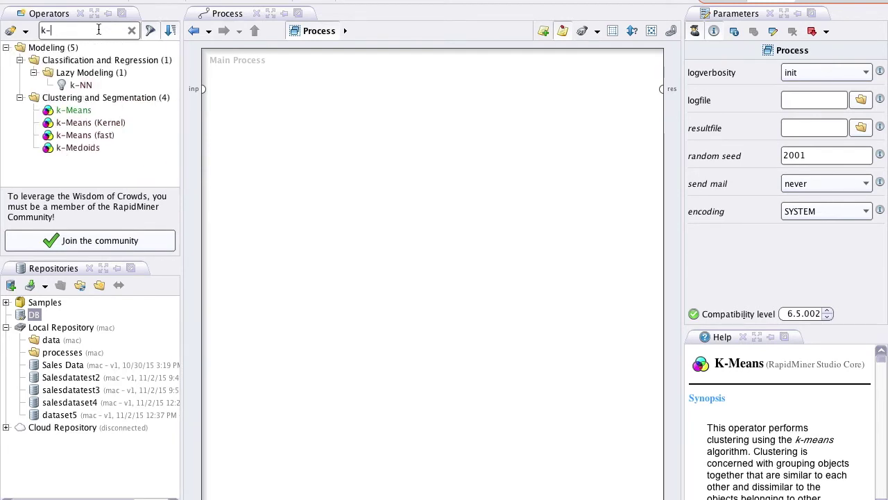
type("means")
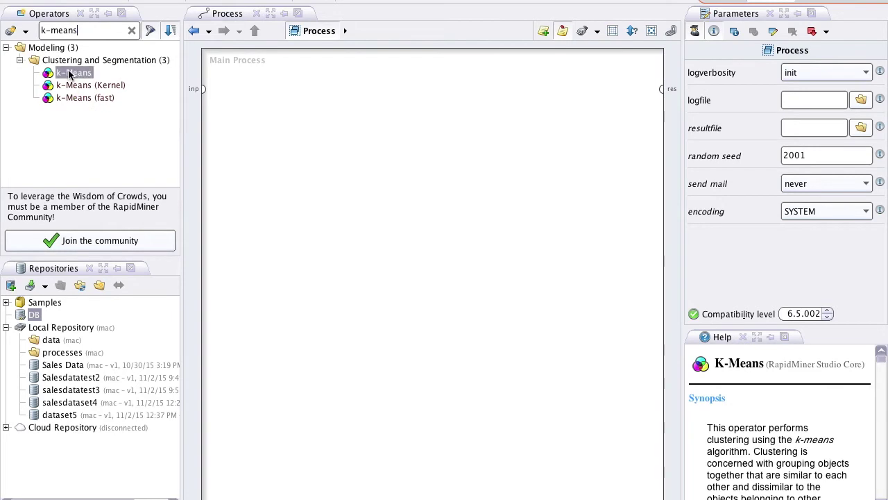
left_click_drag(69, 74, 349, 115)
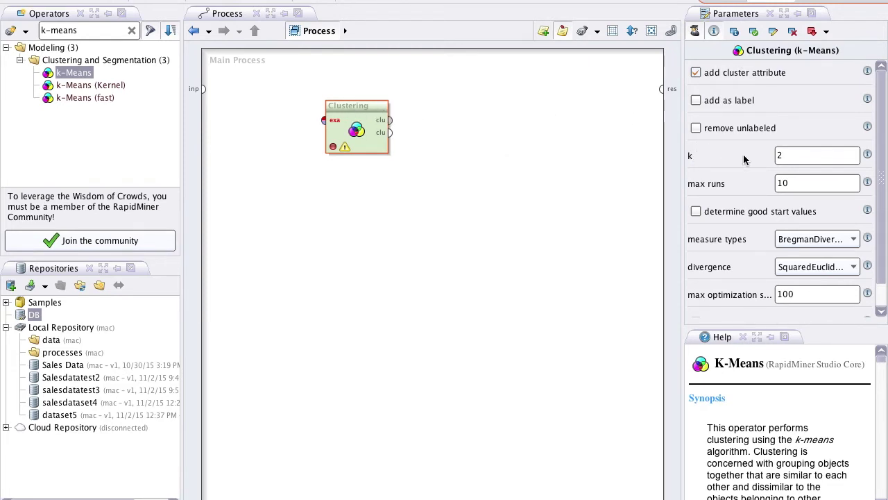
Step: Review the k-Means k value of 2 and the process settings, then start a new process
double_click(788, 155)
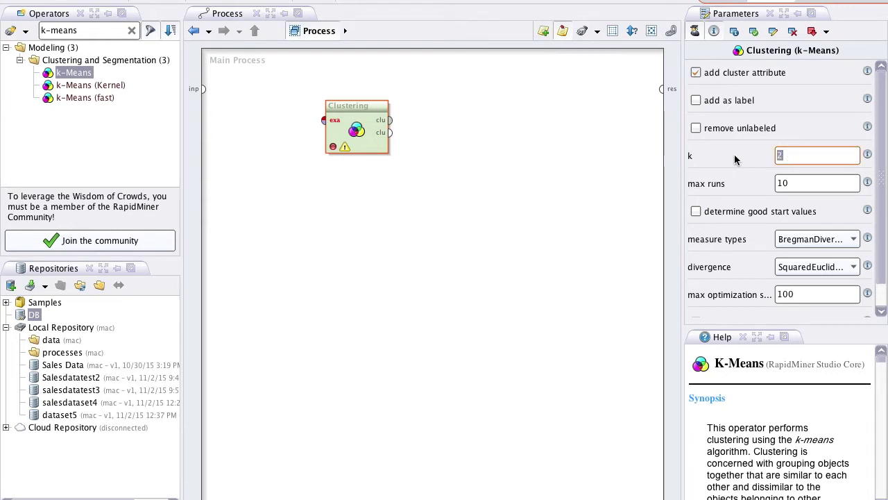
left_click(590, 192)
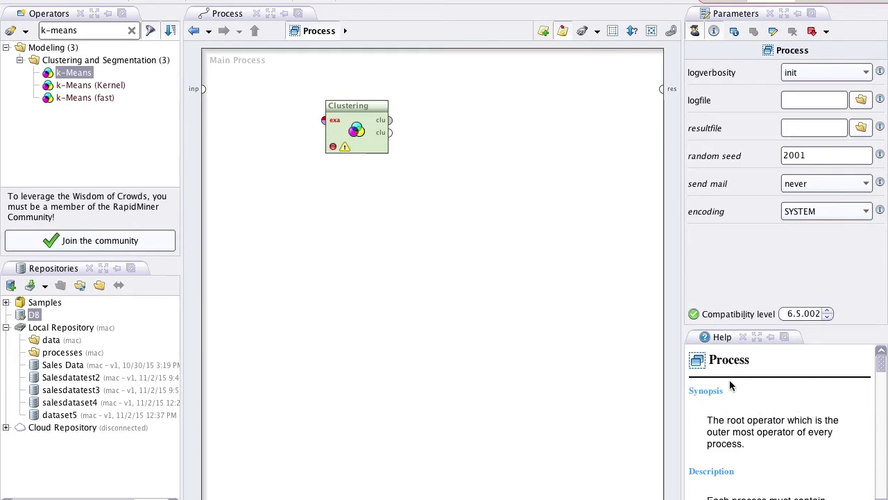
scroll(730, 385, "down", 3)
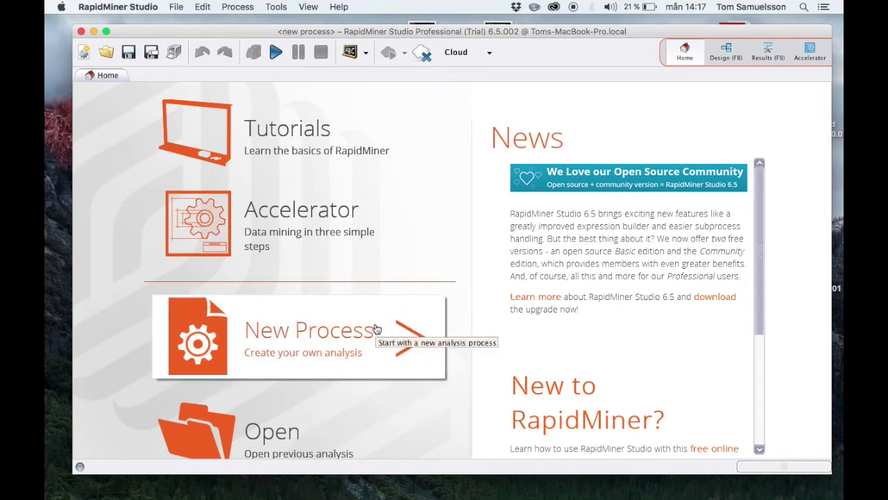
left_click(375, 328)
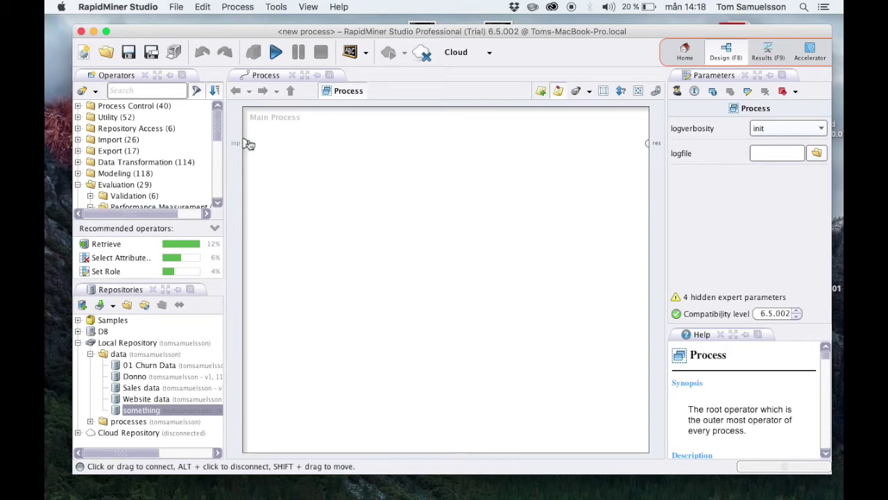
Step: Begin searching the operator list in the new empty process
mouse_move(250, 143)
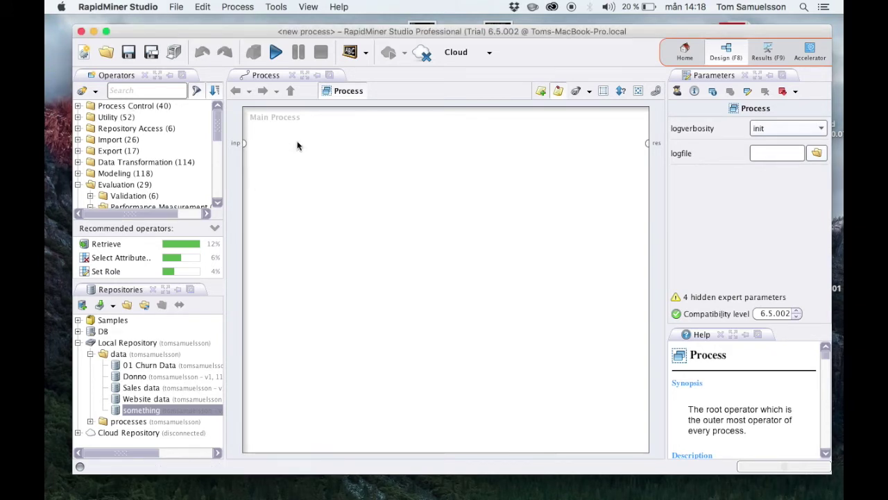
left_click(126, 89)
Step: Add a Read Excel operator reading reducingcostmodelsnormalized.xls from the Desktop
type("reade")
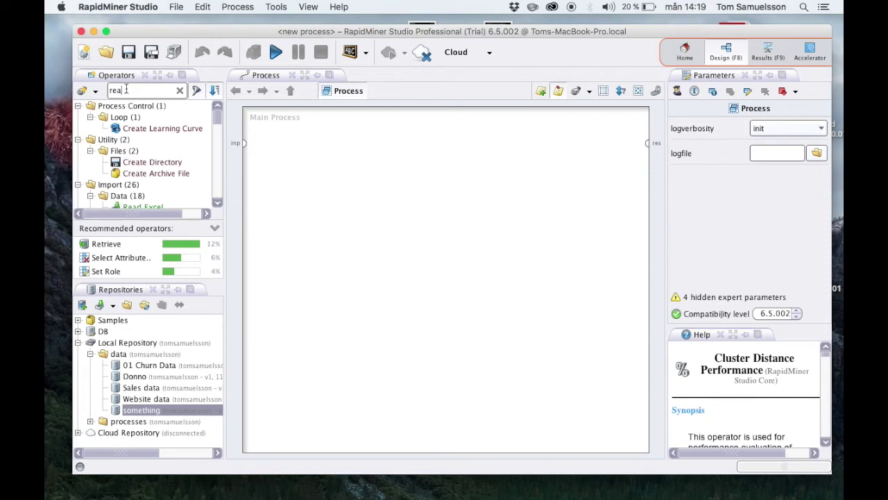
left_click_drag(137, 129, 301, 164)
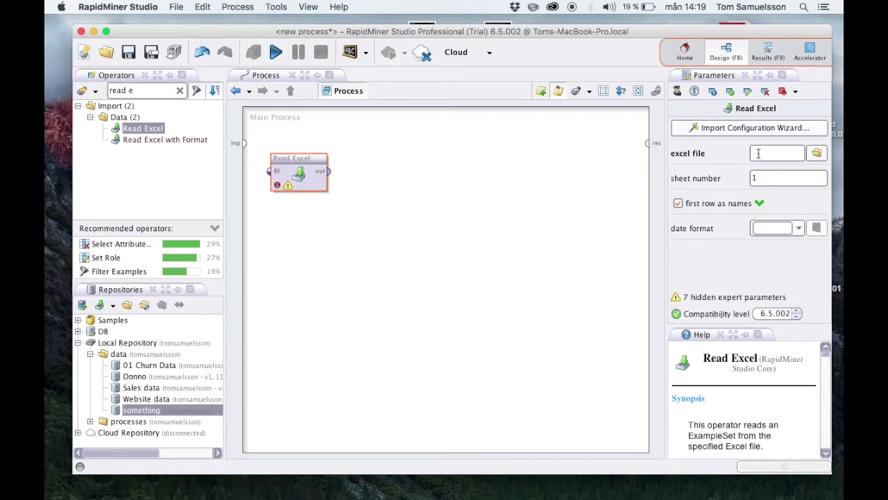
left_click(816, 154)
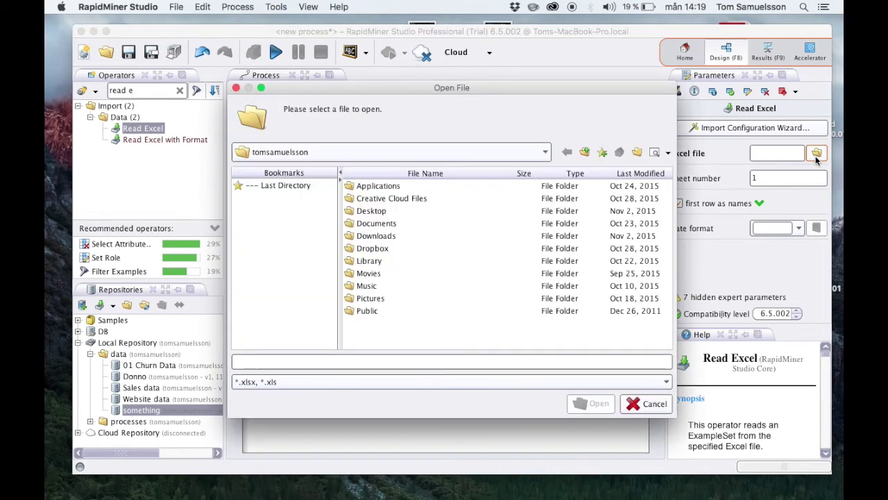
double_click(374, 212)
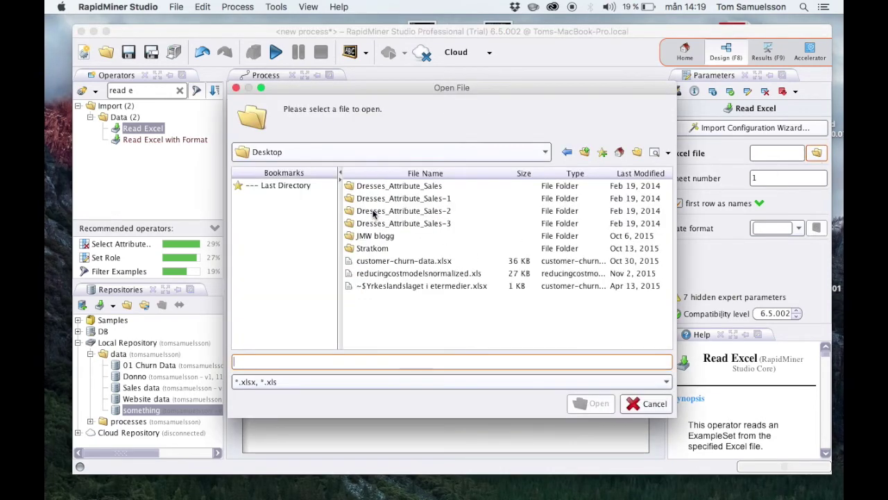
double_click(391, 273)
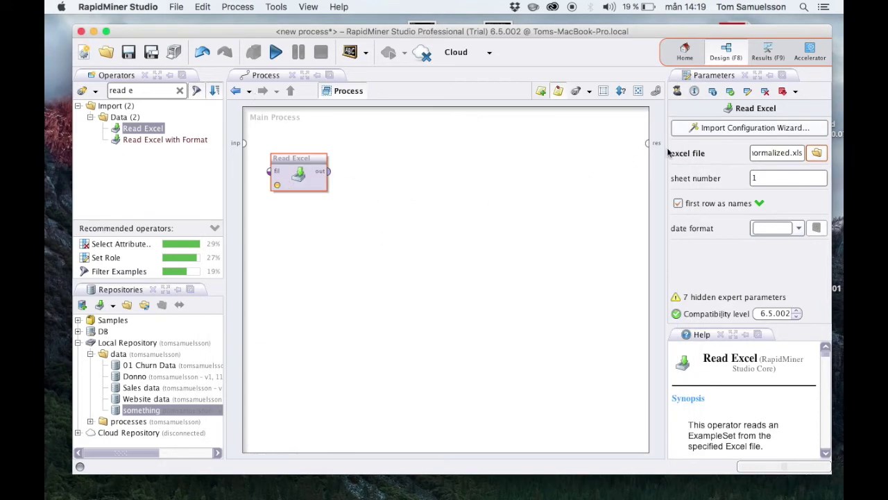
left_click(715, 133)
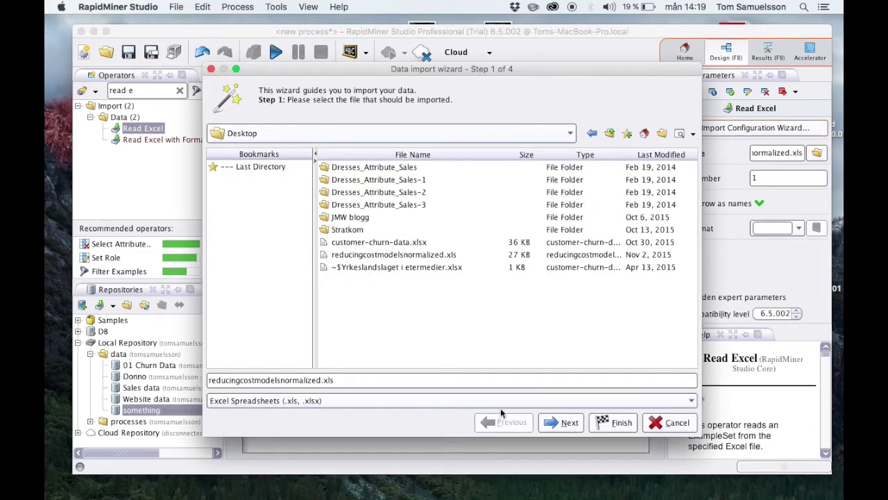
Step: Advance the import wizard through worksheet and annotation steps to Step 4, widening the dialog
left_click(565, 423)
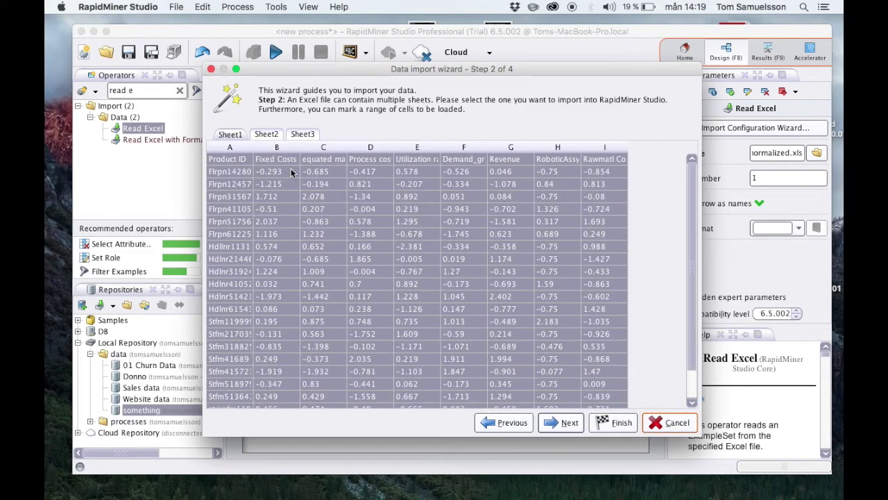
scroll(438, 301, "down", 3)
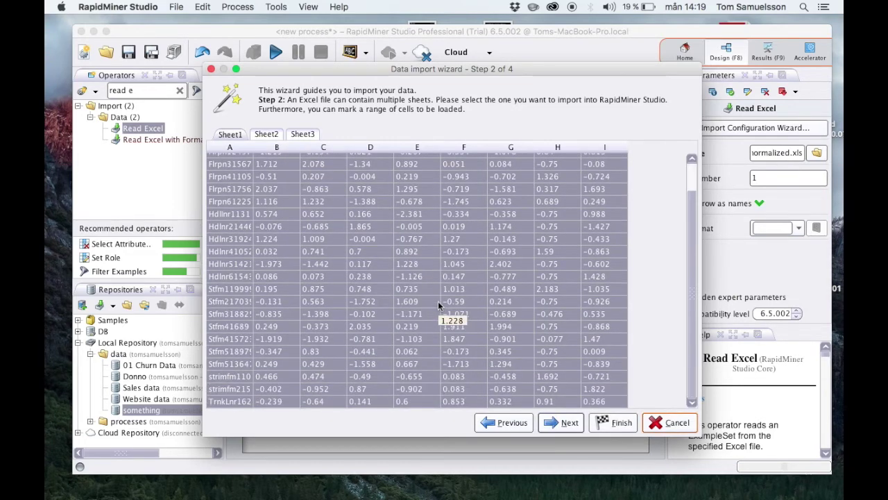
scroll(438, 300, "up", 3)
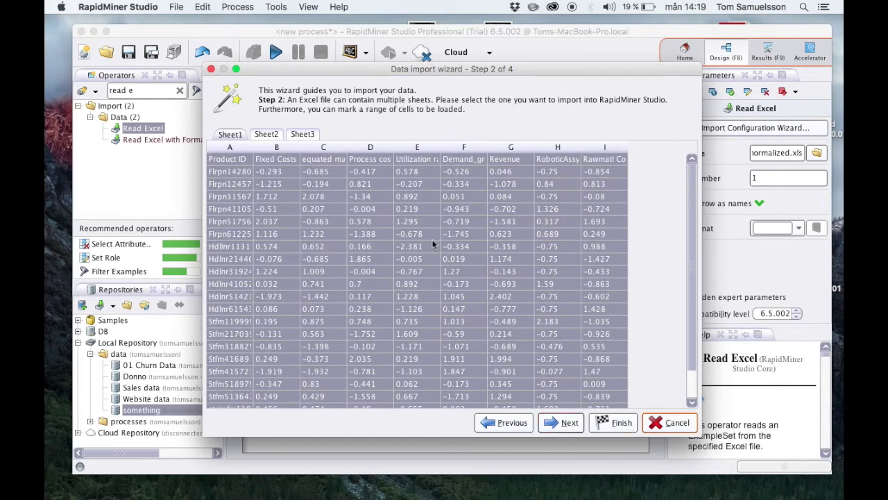
left_click(568, 424)
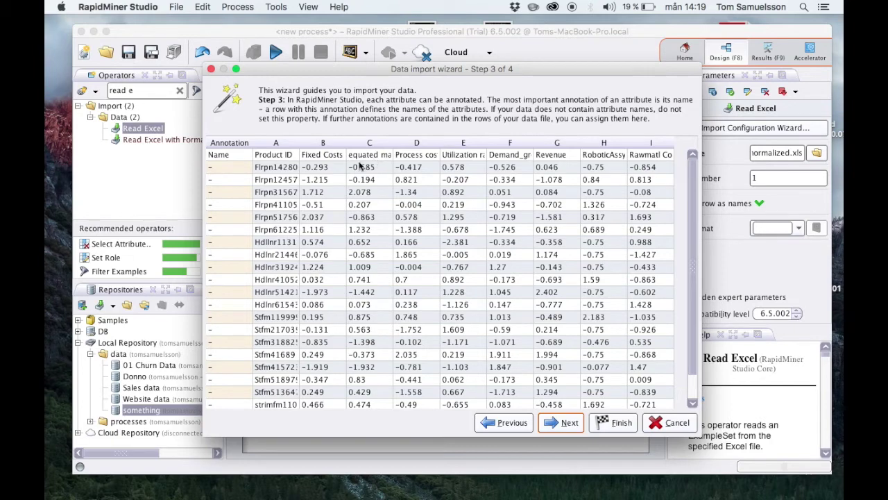
left_click_drag(701, 129, 793, 126)
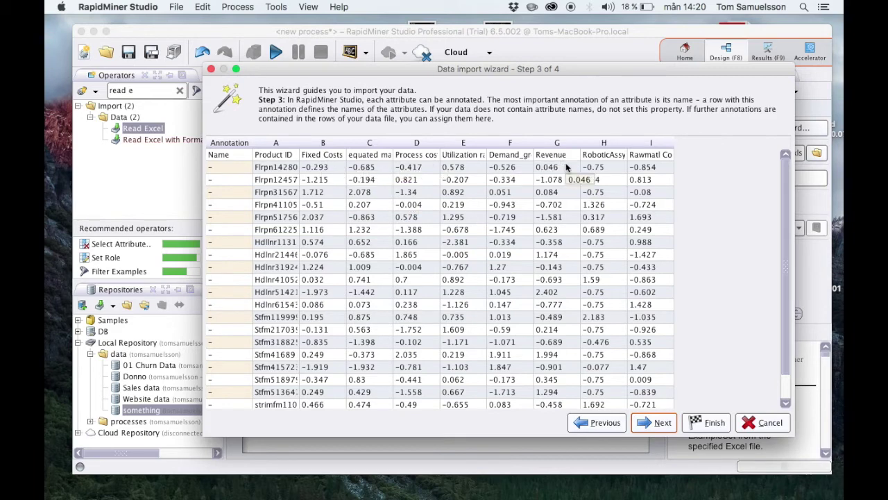
left_click(643, 426)
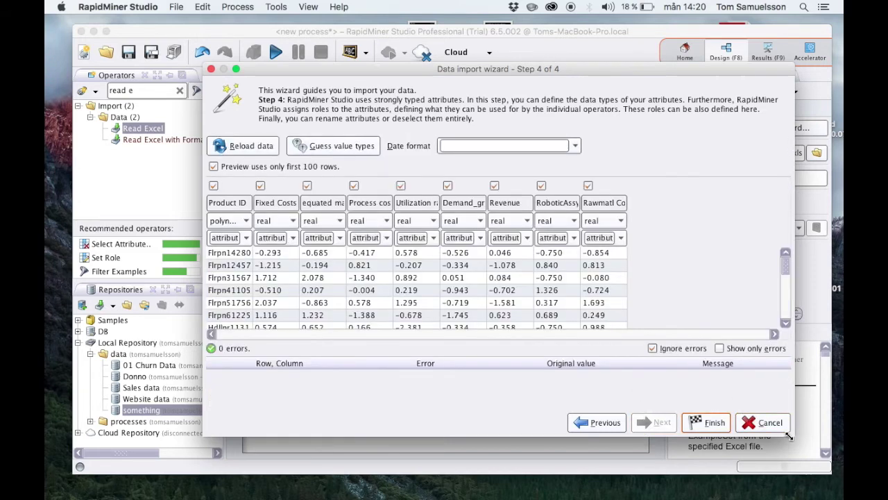
Step: Set Product ID's role to id, keep the second column as real, and finish the import
left_click_drag(789, 439, 796, 475)
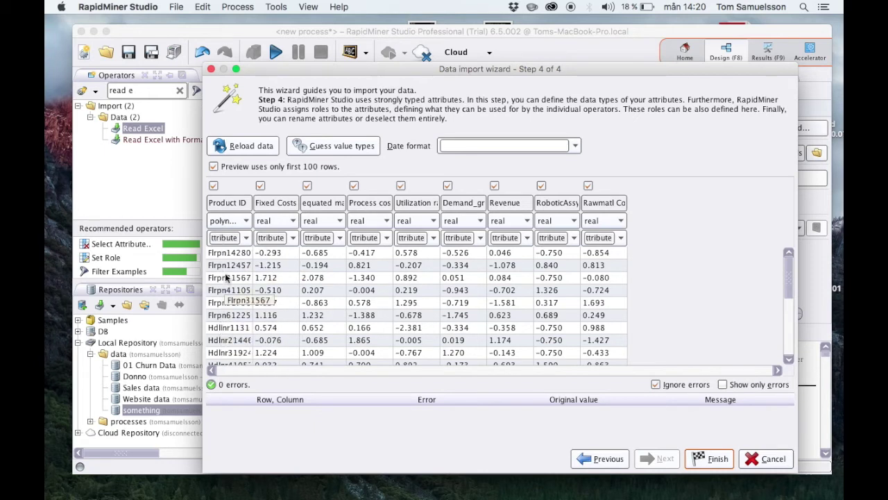
left_click(244, 240)
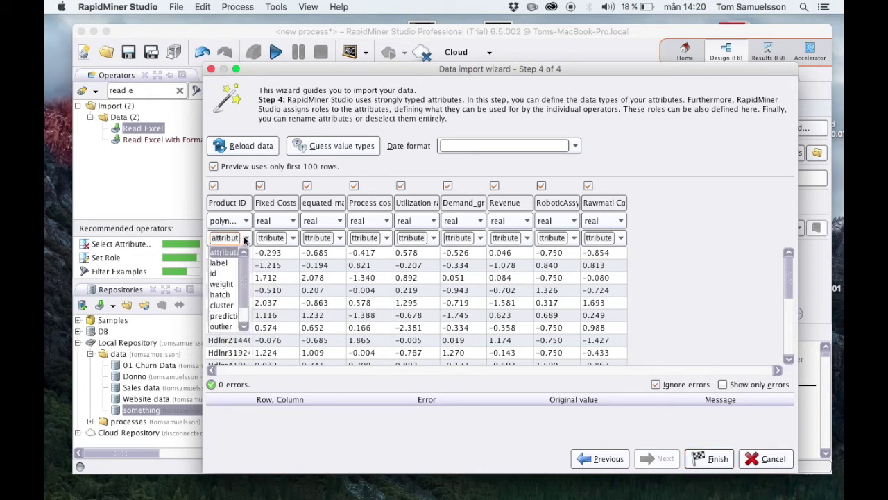
left_click(219, 274)
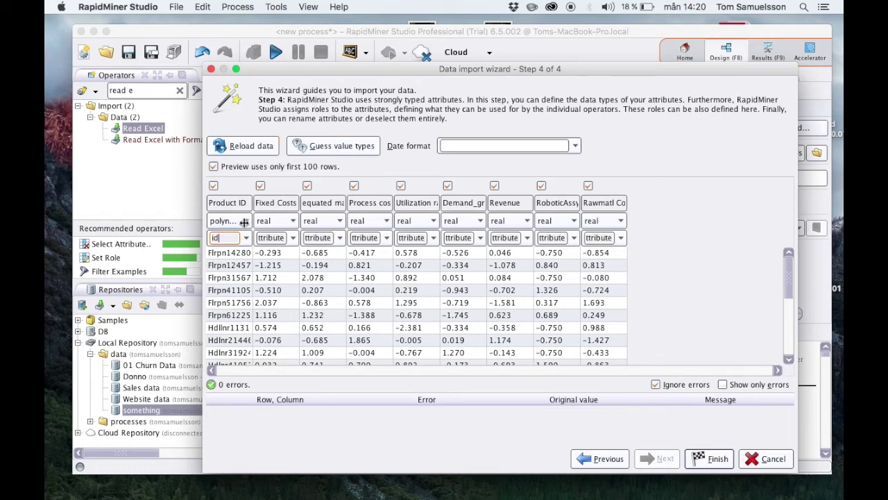
left_click(275, 222)
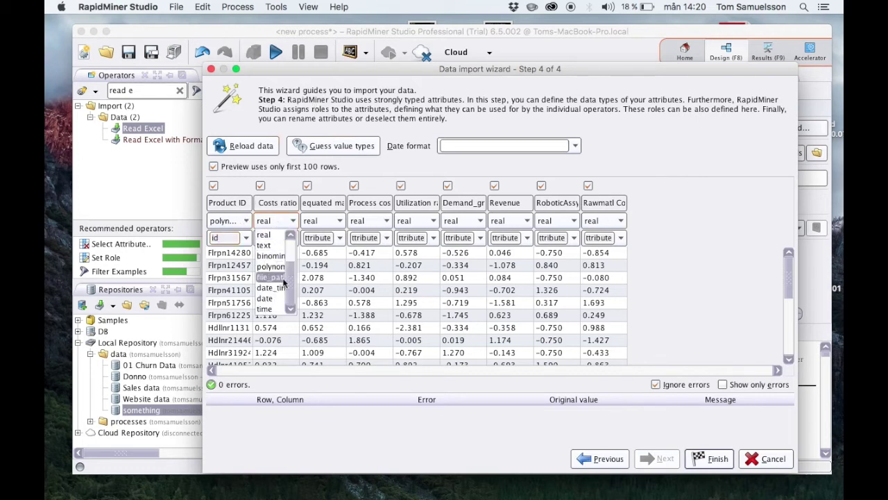
left_click(287, 220)
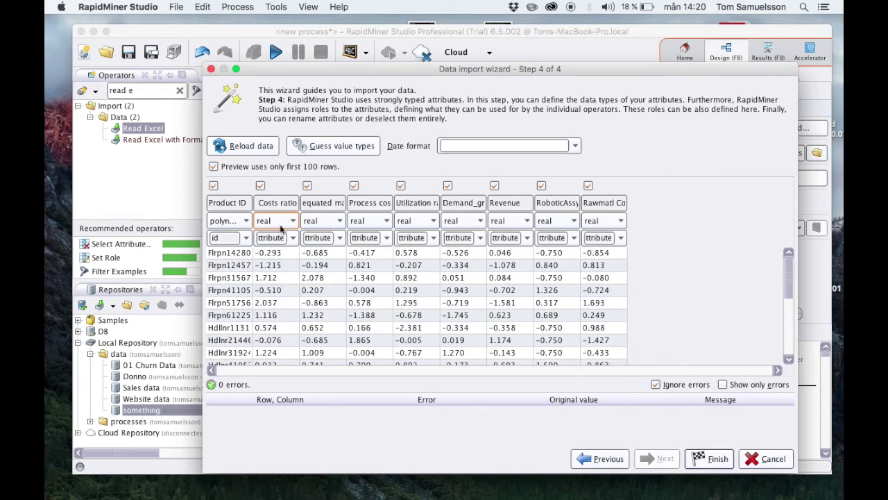
left_click(714, 464)
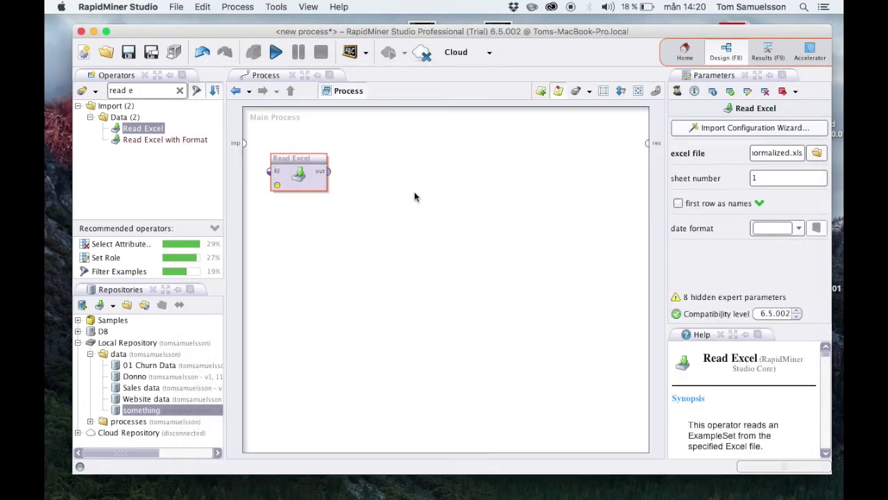
Step: Replace the operator search text with 'k-mean'
left_click(374, 182)
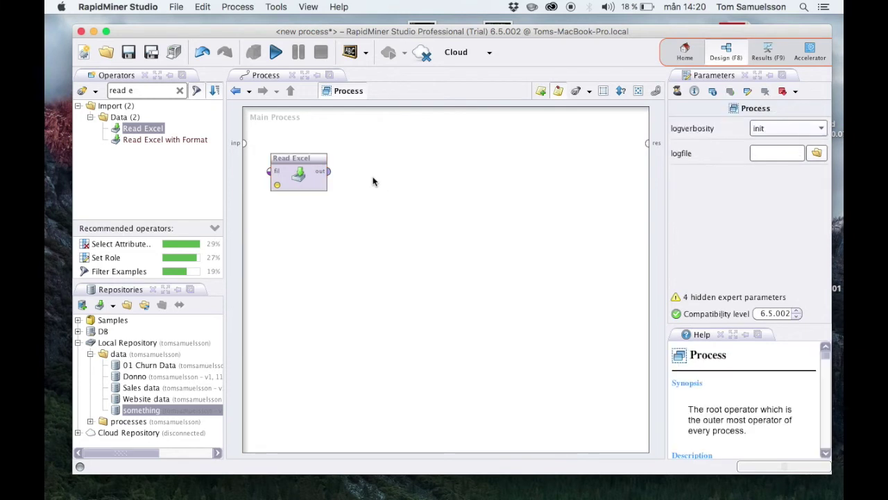
triple_click(132, 91)
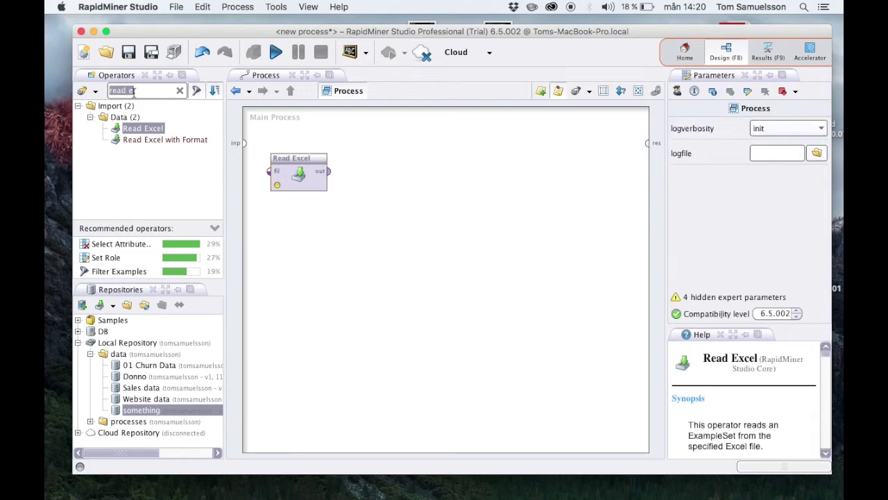
type("k-mean")
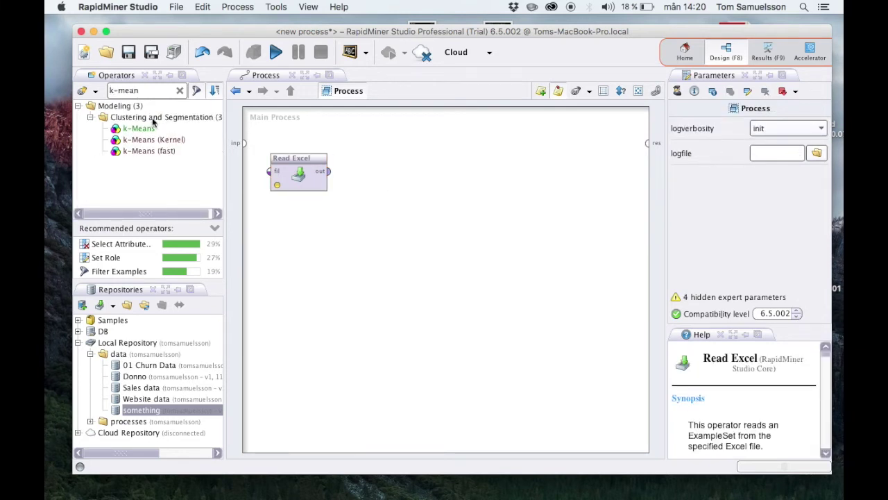
Step: Add k-Means with k set to 5 and connect Read Excel's output to its input
left_click_drag(137, 129, 419, 188)
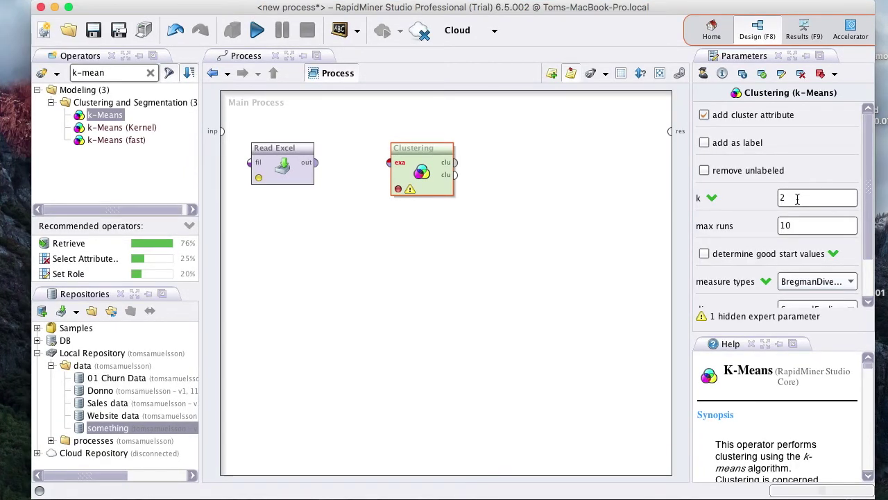
double_click(798, 199)
type("5")
left_click_drag(320, 167, 390, 158)
left_click(420, 165)
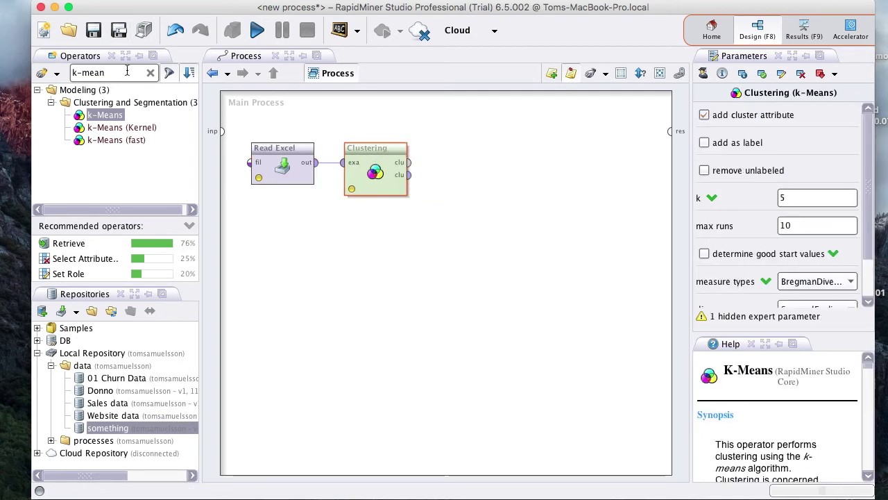
left_click(149, 75)
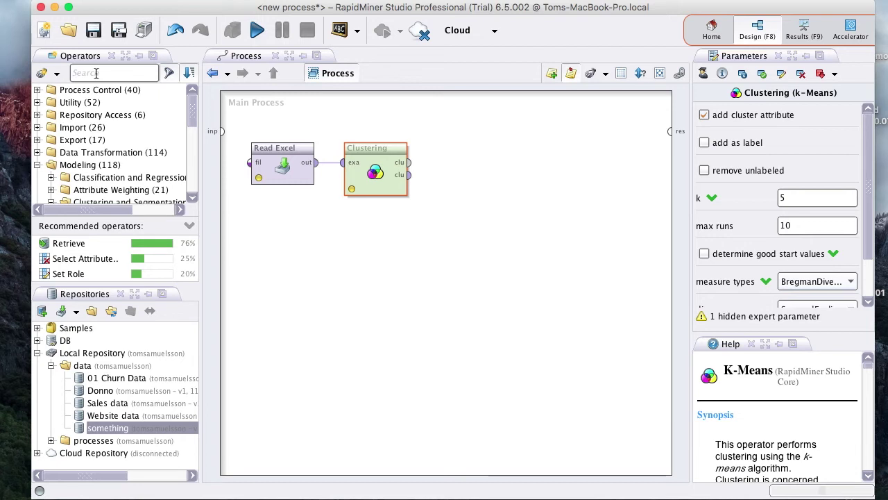
Step: Add a Cluster Distance Performance operator fed by the cluster model and clustered examples
type("per")
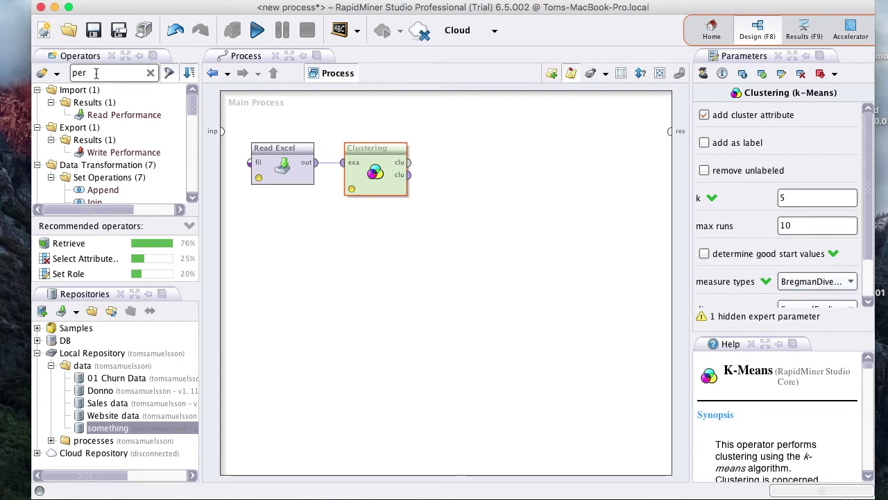
type("formance")
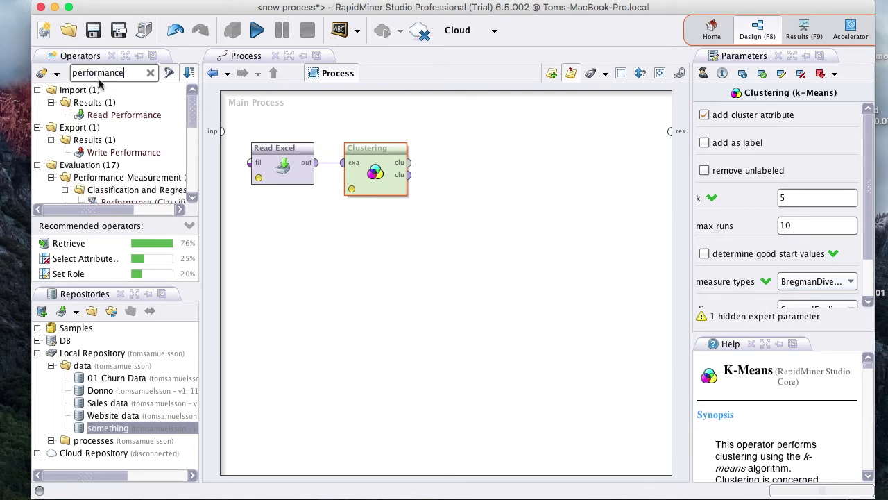
left_click_drag(197, 111, 192, 155)
left_click_drag(146, 130, 513, 173)
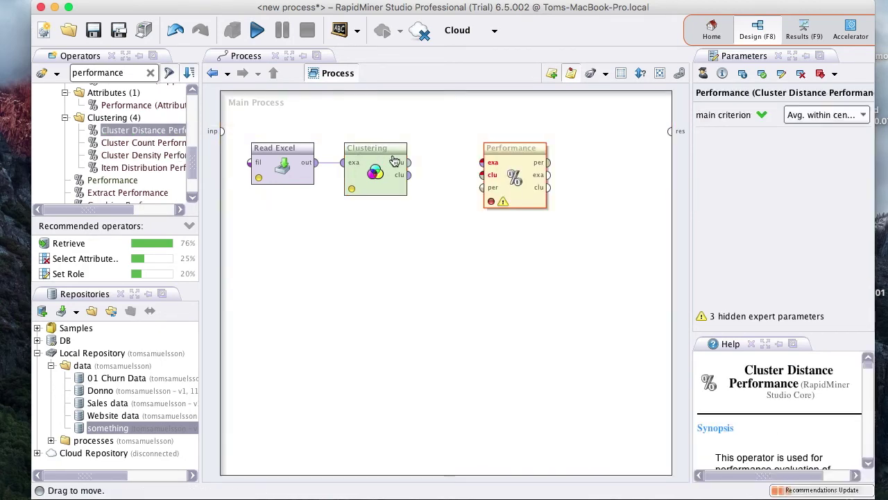
left_click_drag(410, 164, 481, 174)
left_click_drag(409, 175, 481, 162)
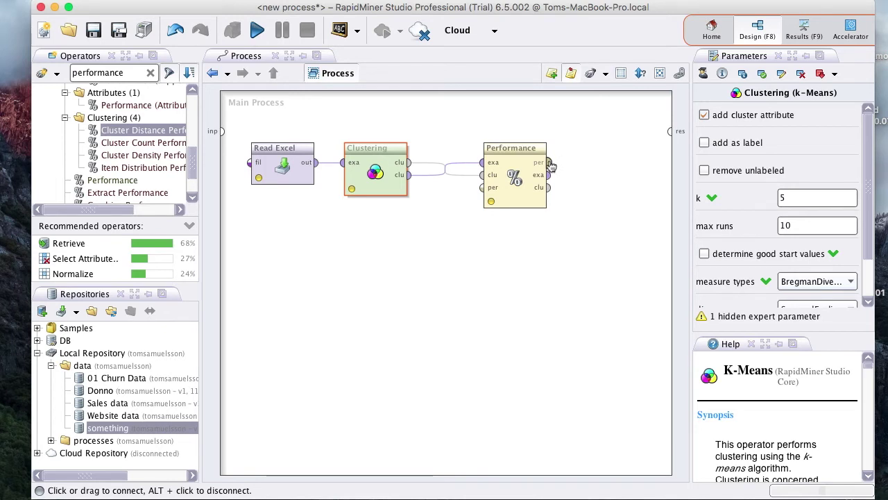
Step: Wire the performance, example set and cluster model outputs to the process results
left_click_drag(550, 164, 670, 131)
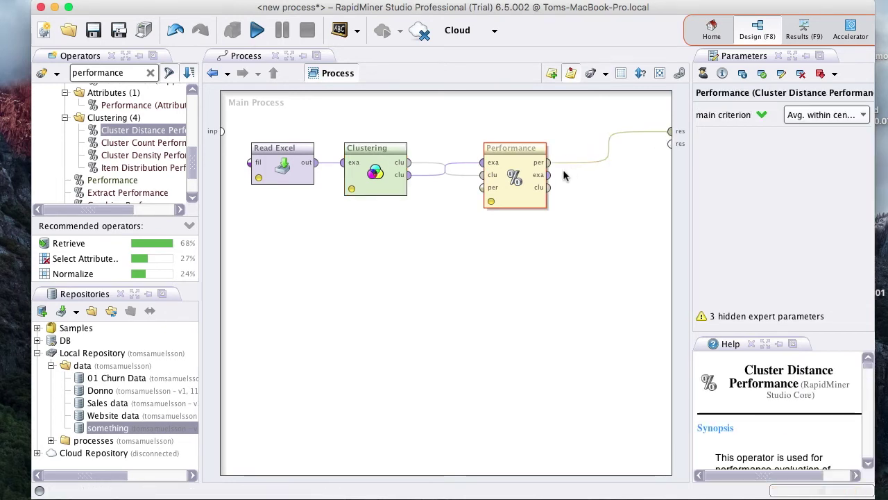
left_click_drag(548, 175, 671, 143)
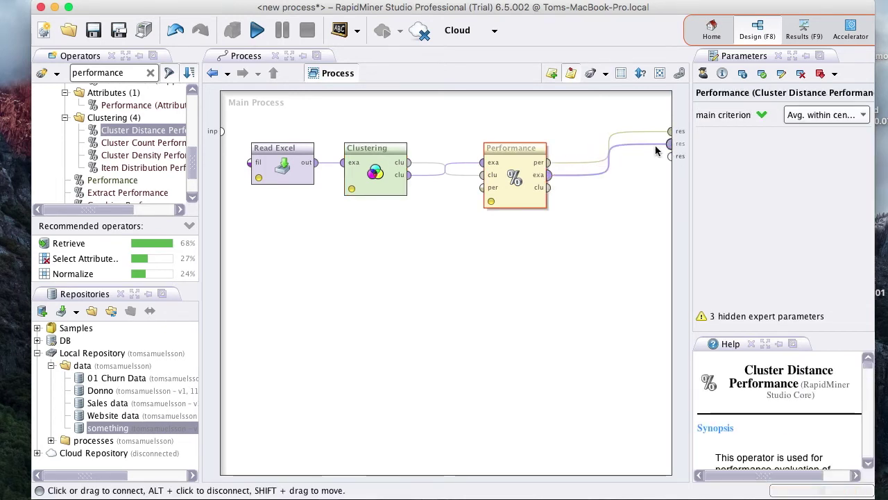
left_click_drag(548, 188, 669, 156)
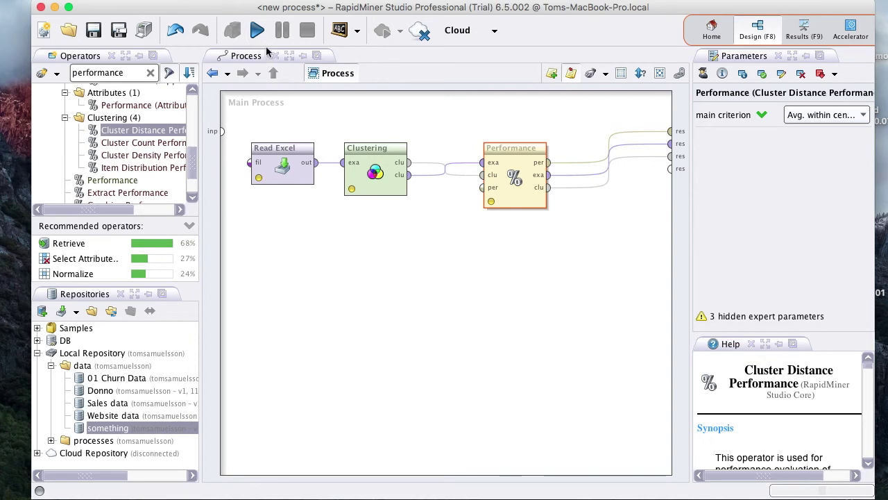
left_click(290, 151)
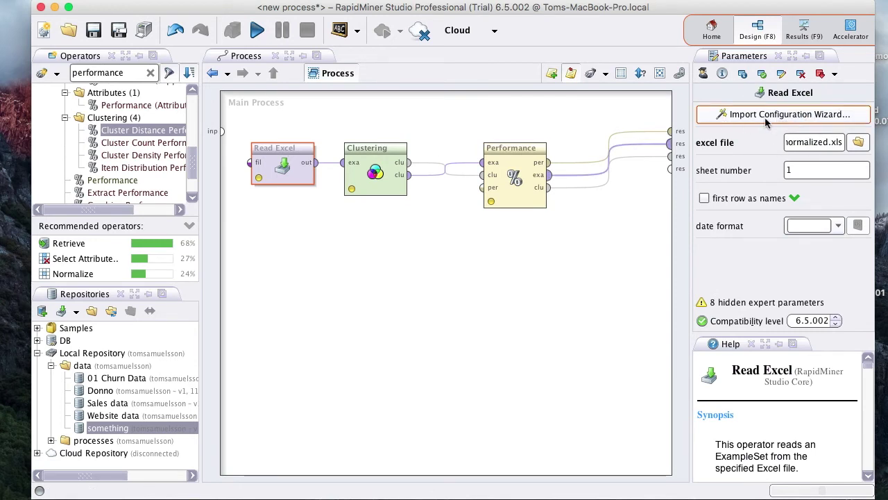
left_click(374, 166)
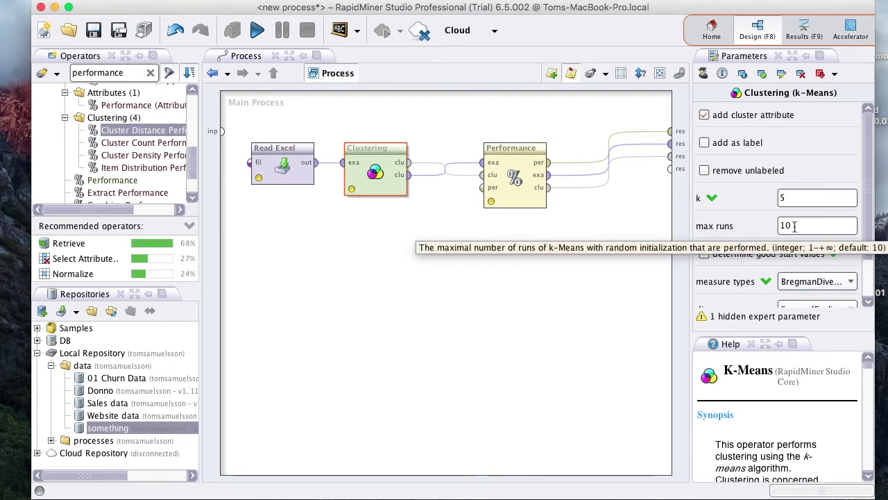
left_click(521, 154)
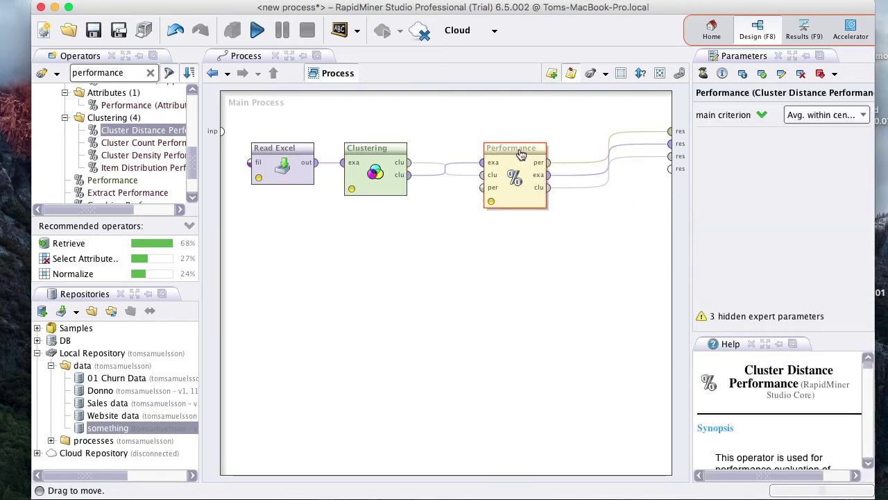
left_click(832, 116)
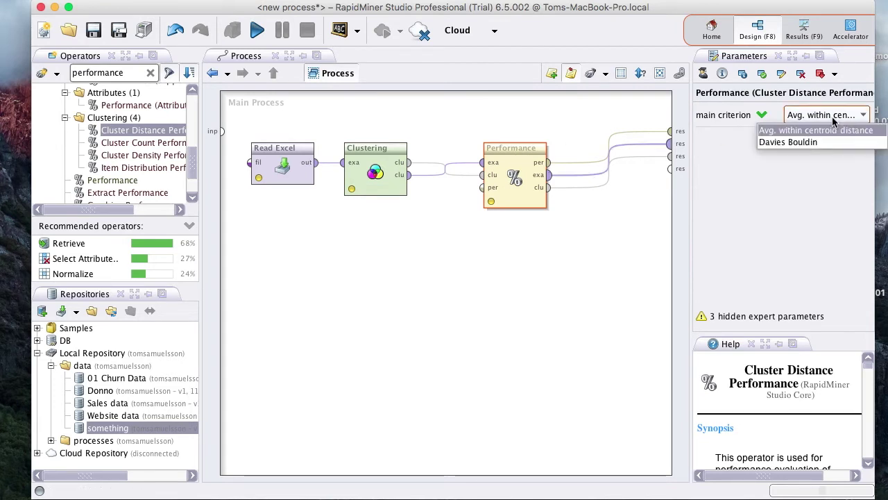
left_click(832, 127)
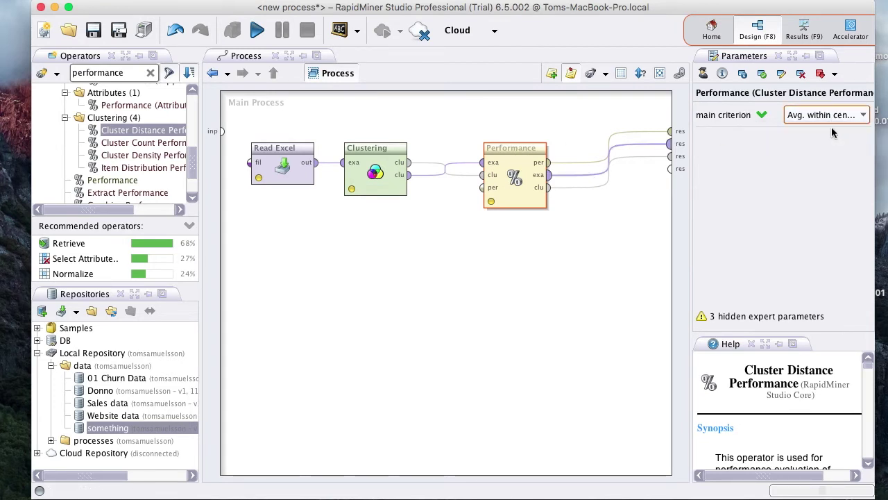
Step: Run the process and browse cluster_0's members in Folder View, inspecting one example's details
left_click(257, 33)
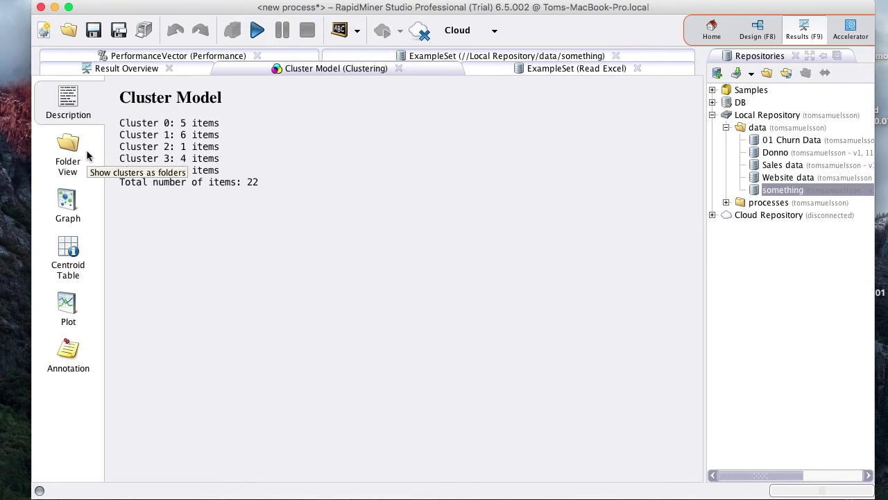
left_click(86, 149)
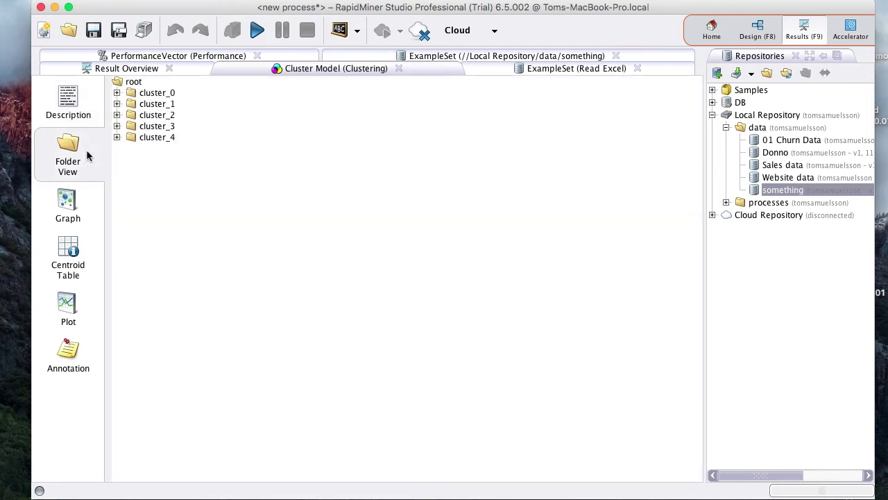
left_click(118, 93)
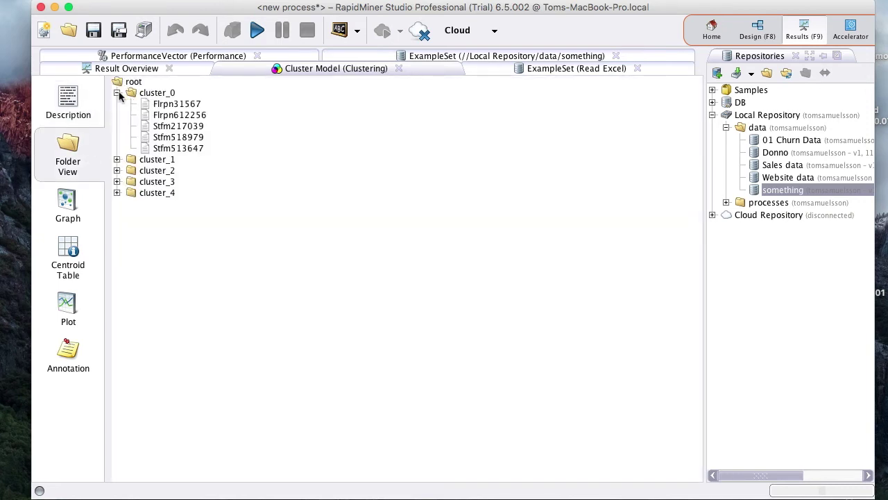
double_click(182, 105)
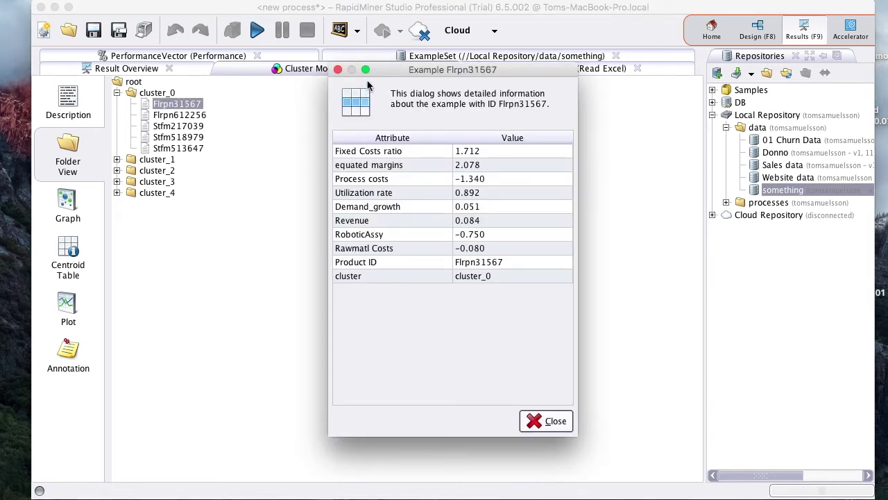
left_click(338, 70)
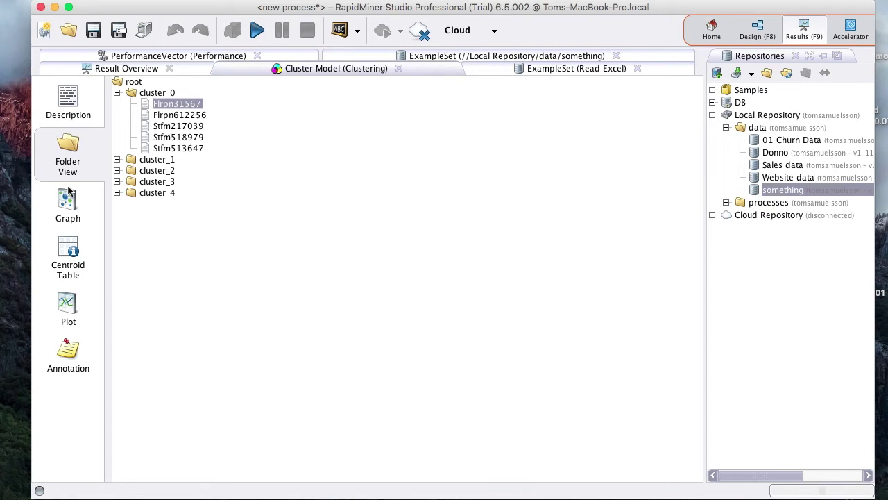
Step: Review the cluster graph, centroid table and centroid line plot, then return to Folder View
left_click(68, 193)
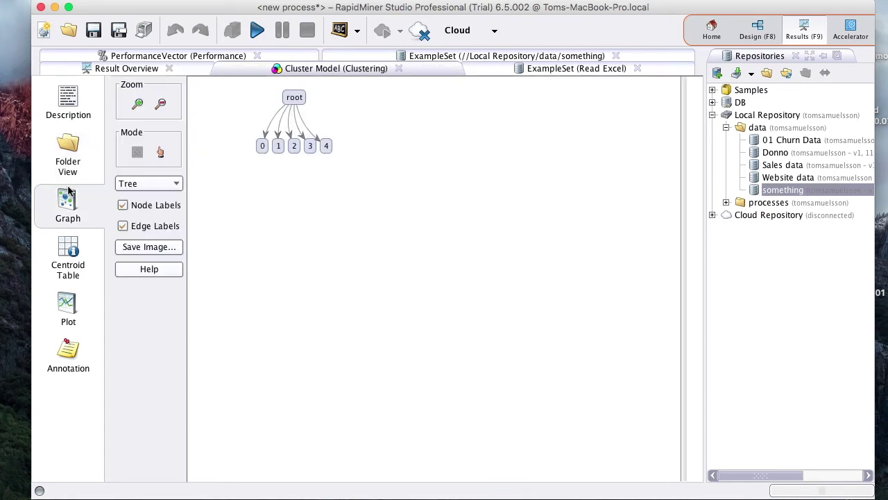
left_click(262, 146)
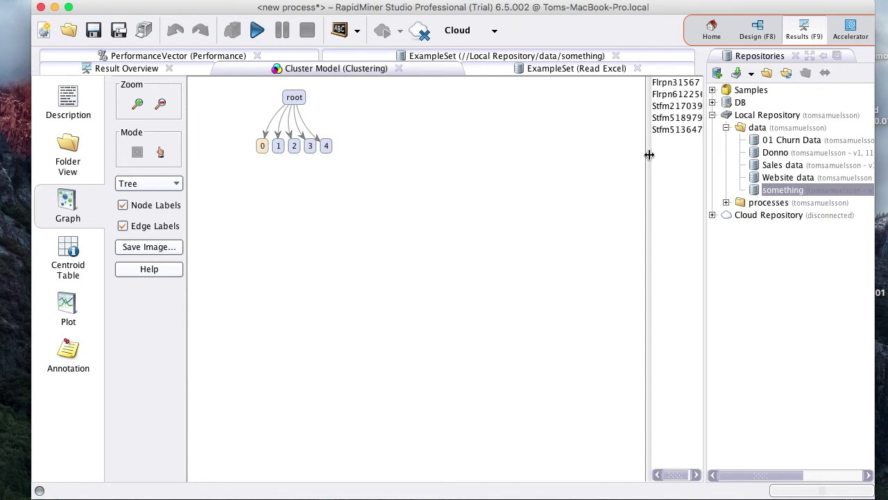
left_click(279, 145)
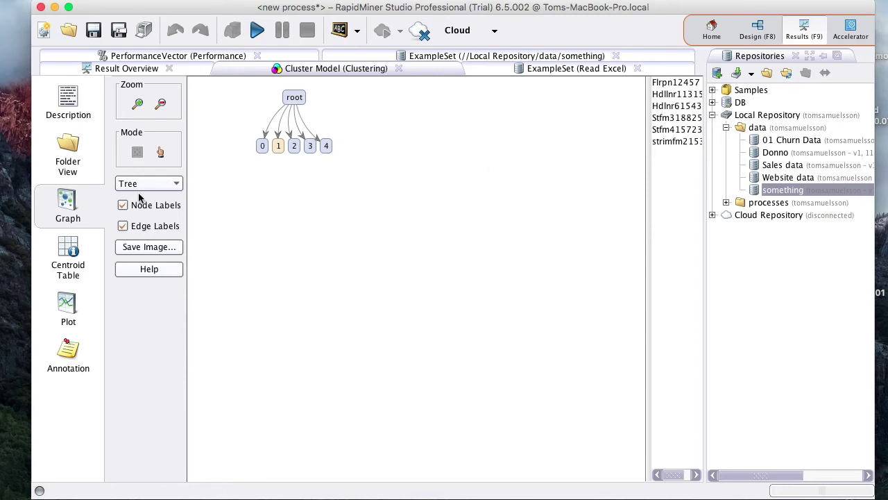
left_click(68, 250)
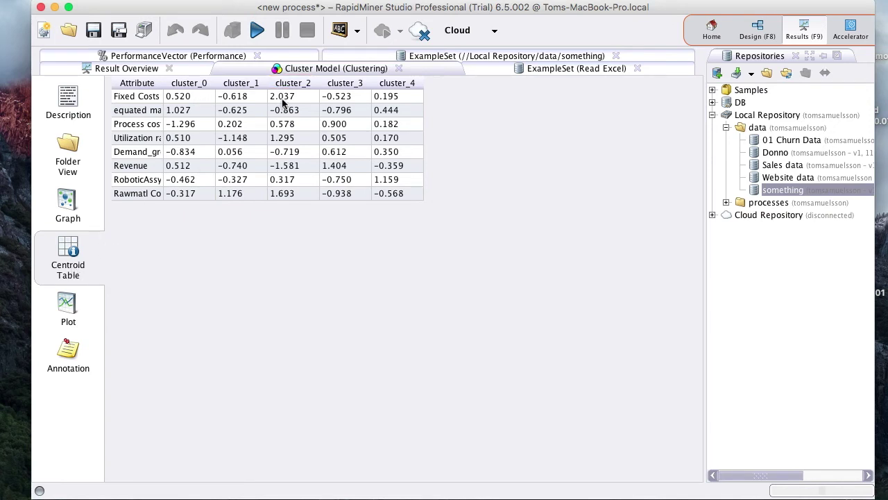
left_click(67, 305)
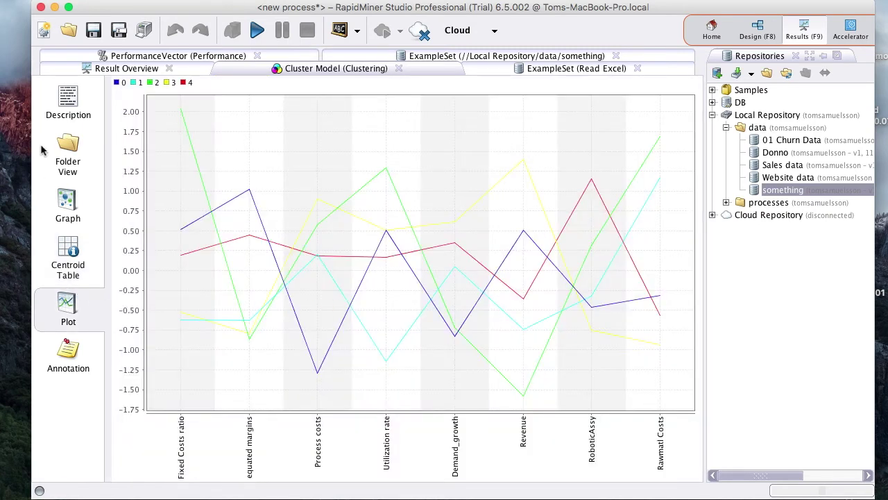
left_click(79, 147)
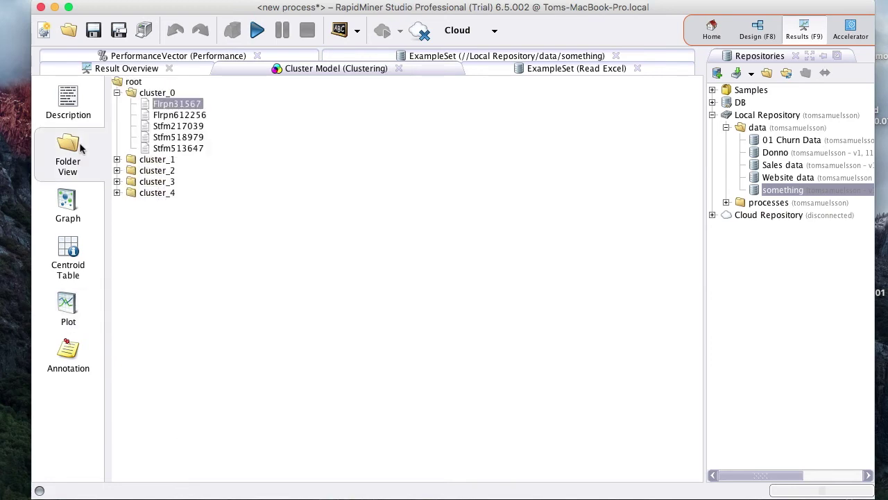
left_click(758, 32)
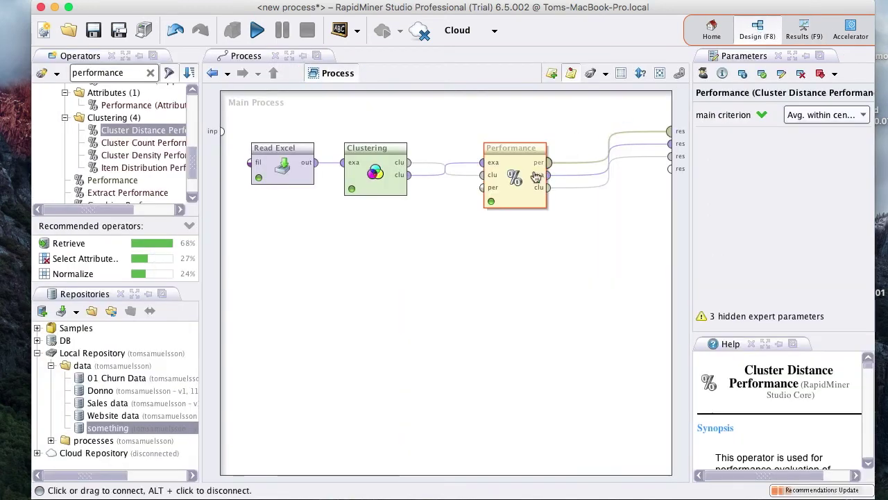
Step: Inspect the PerformanceVector: per-cluster centroid distances, average −3.230 and Davies Bouldin −1.055
left_click(804, 32)
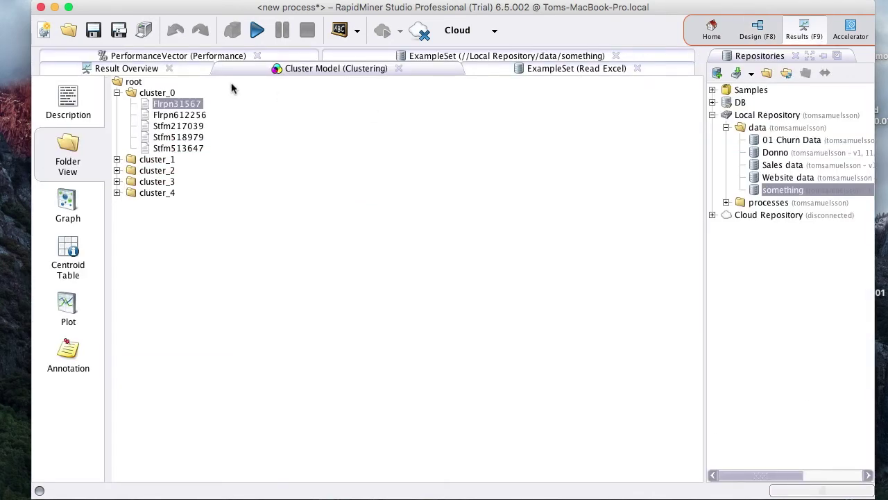
left_click(156, 58)
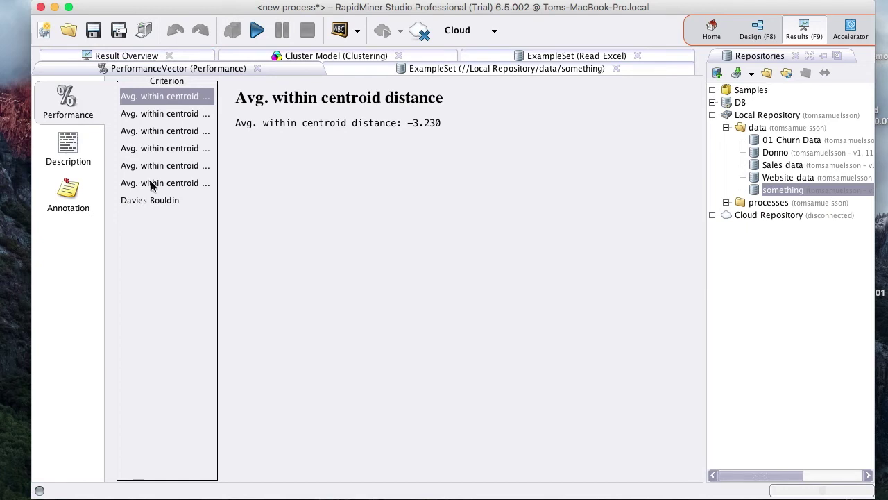
left_click(177, 116)
left_click(171, 133)
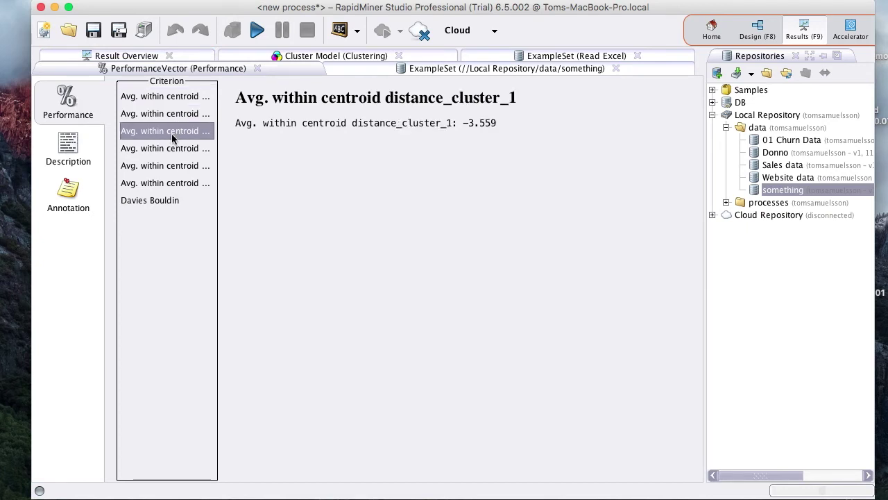
left_click(61, 147)
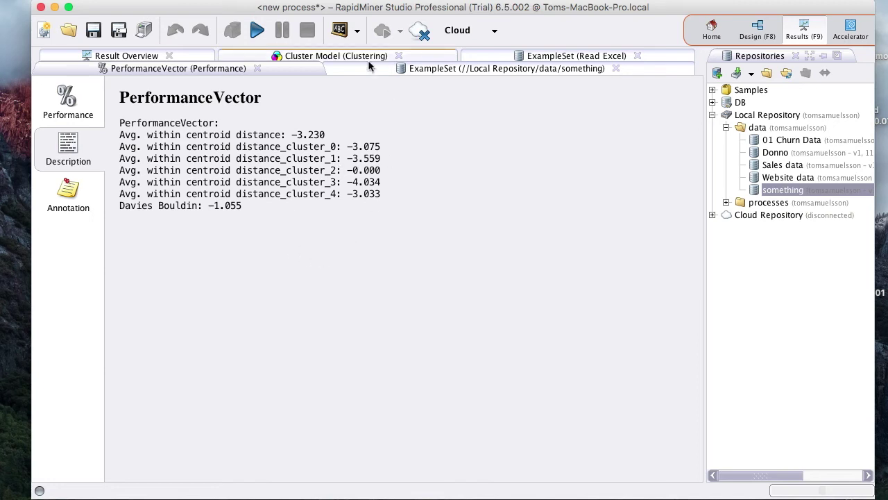
Step: In the Cluster Model Folder View, expand cluster_1 through cluster_4 and collapse cluster_0
left_click(125, 56)
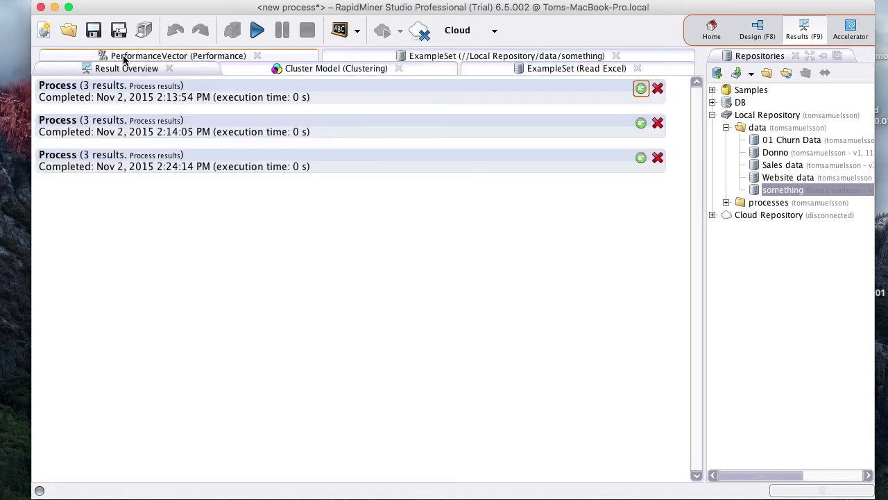
left_click(314, 68)
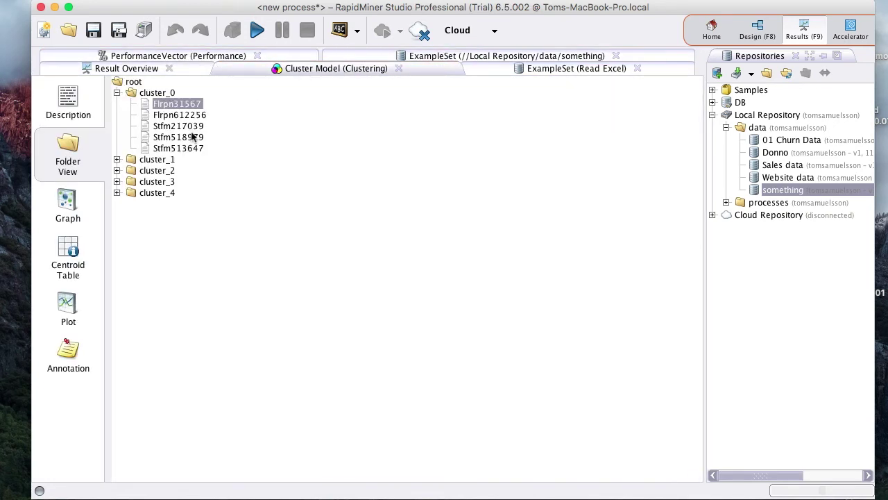
left_click(117, 160)
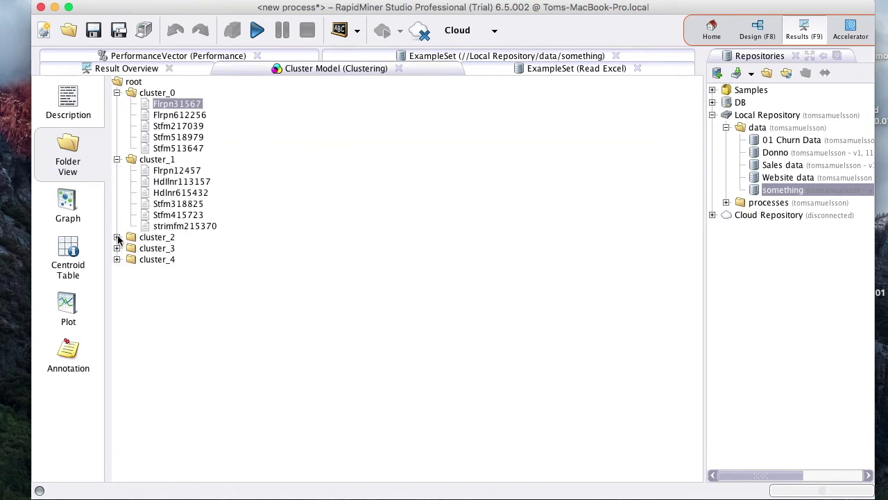
left_click(117, 259)
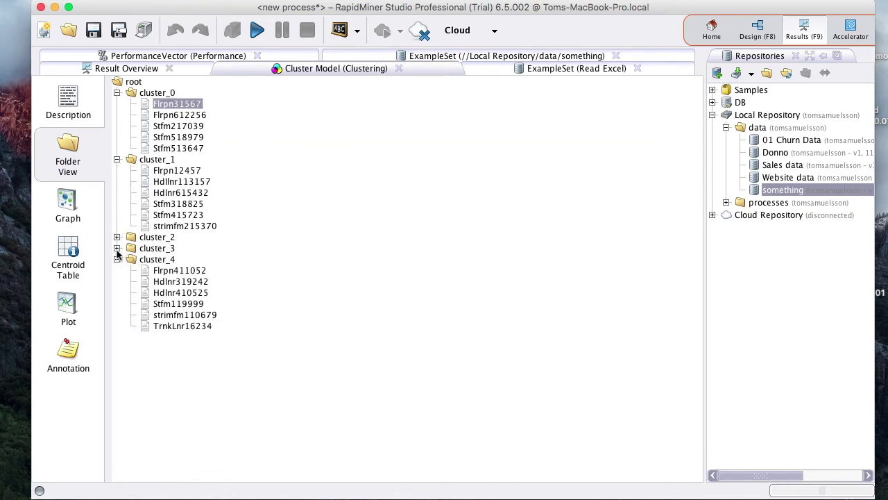
left_click(117, 248)
left_click(117, 237)
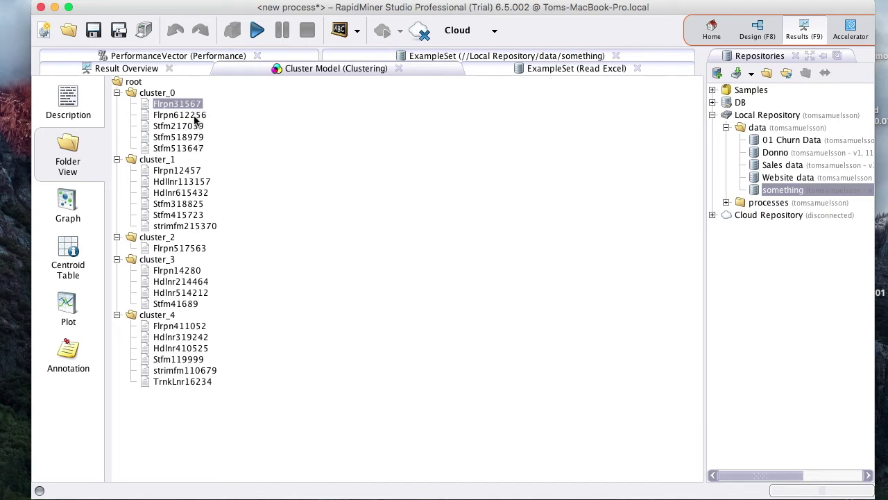
left_click(132, 315)
left_click(151, 260)
left_click(156, 239)
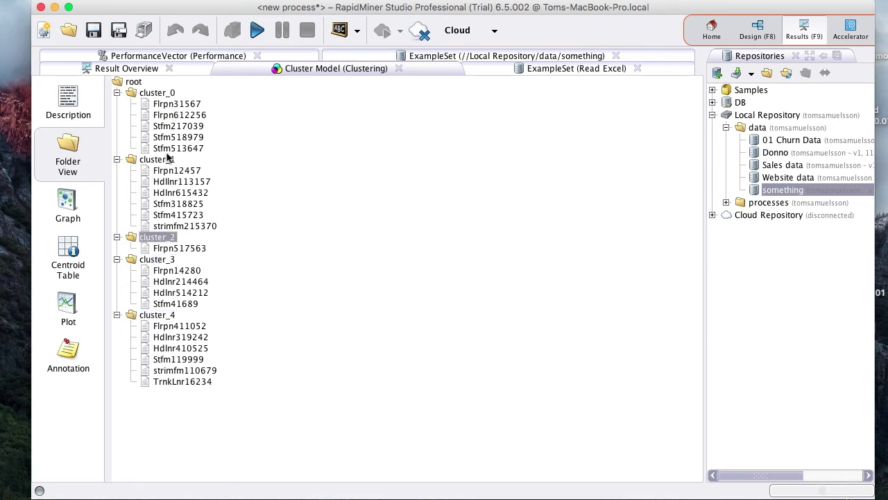
left_click(117, 93)
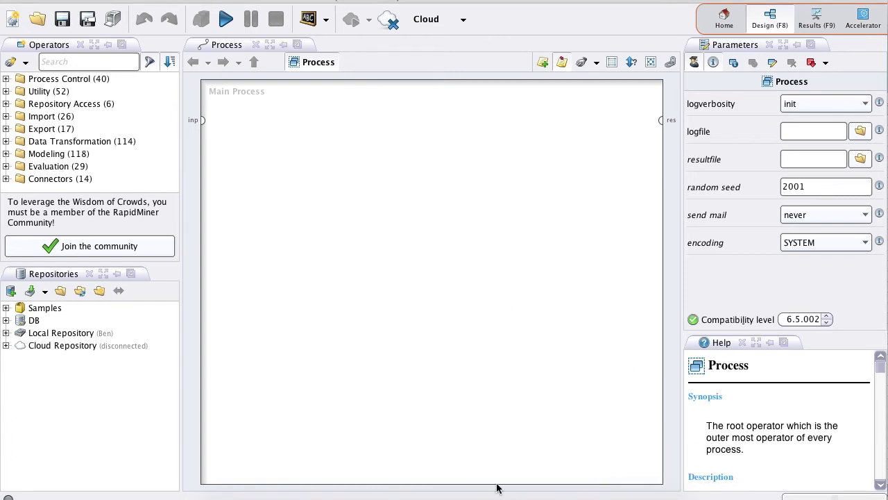
left_click(531, 486)
Step: Start a CSV import and pick Credit.csv from the Downloads folder
left_click(31, 292)
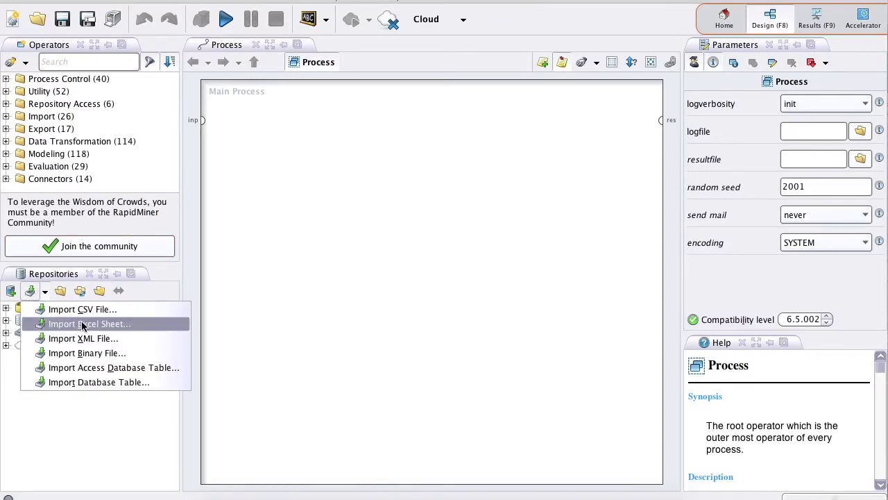
left_click(83, 311)
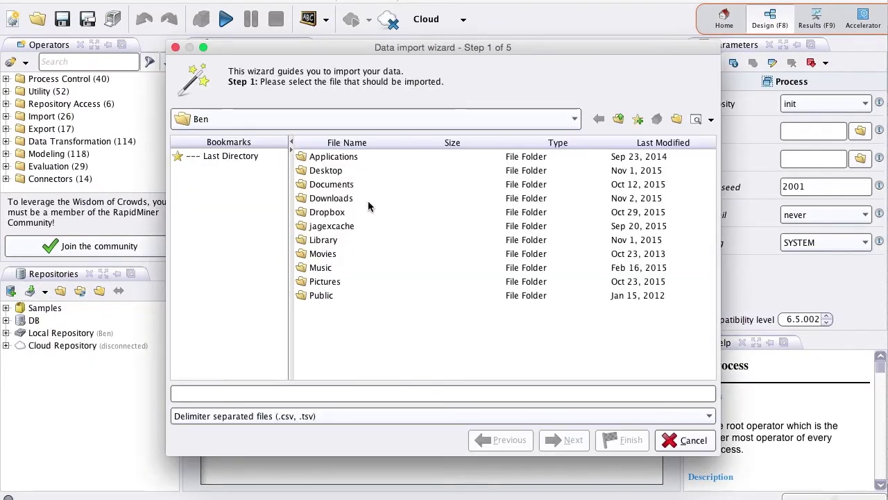
double_click(338, 201)
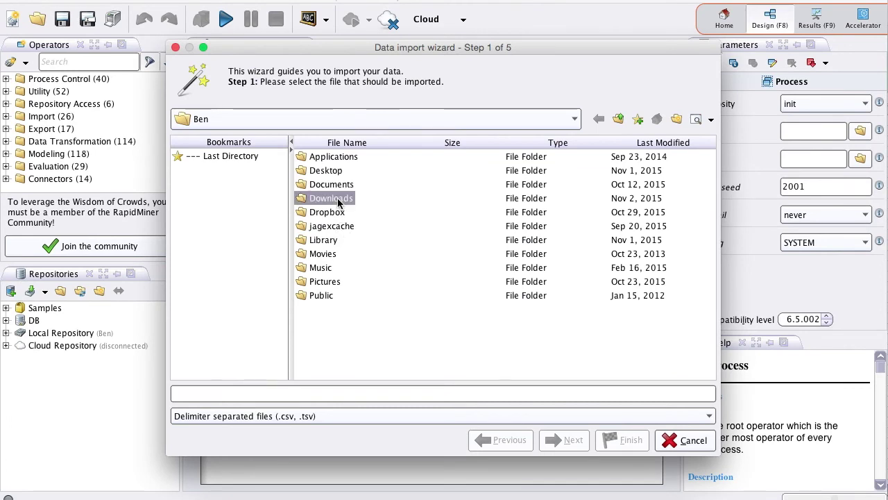
left_click(329, 254)
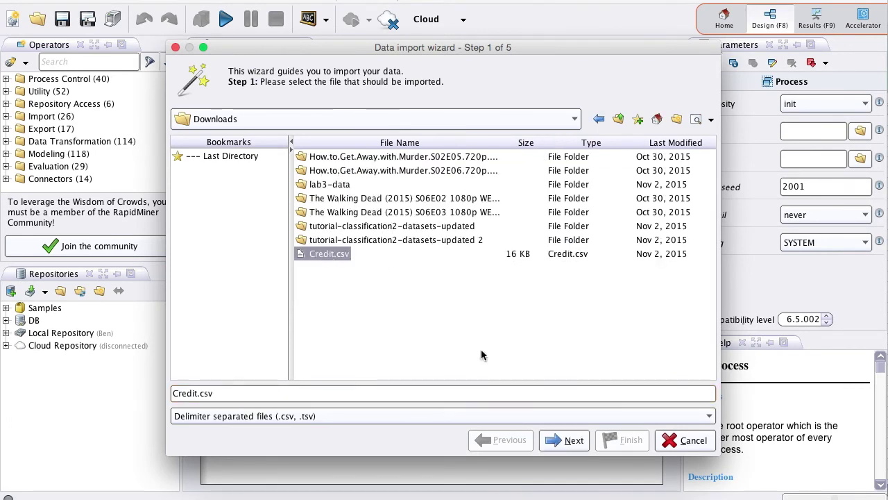
left_click(568, 441)
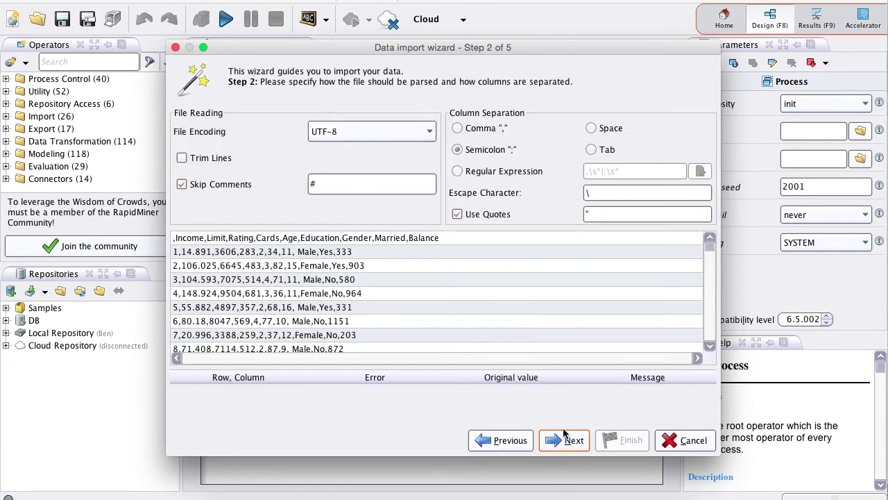
Step: Parse with comma separators, exclude att1, and store the data as credit in Local Repository
left_click(473, 129)
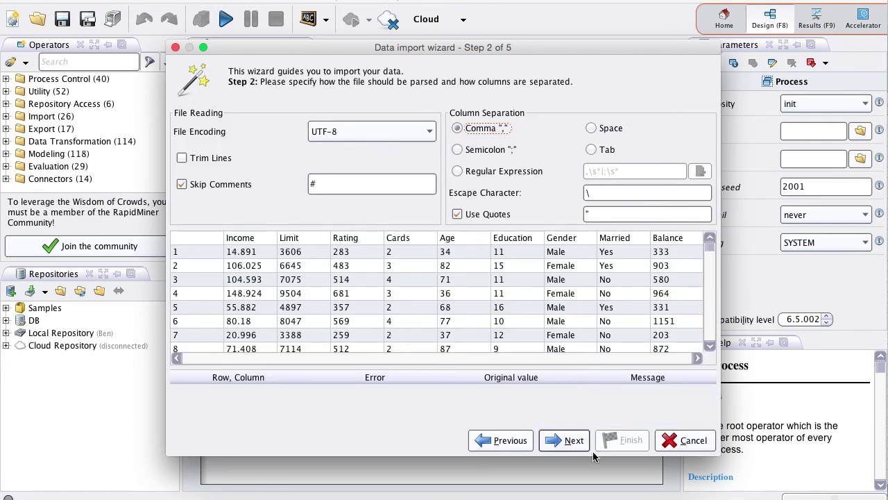
left_click(573, 441)
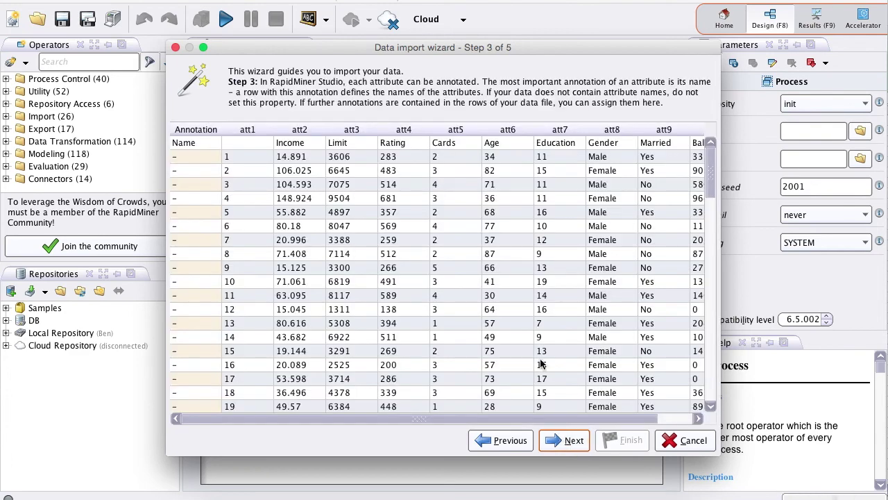
left_click(565, 441)
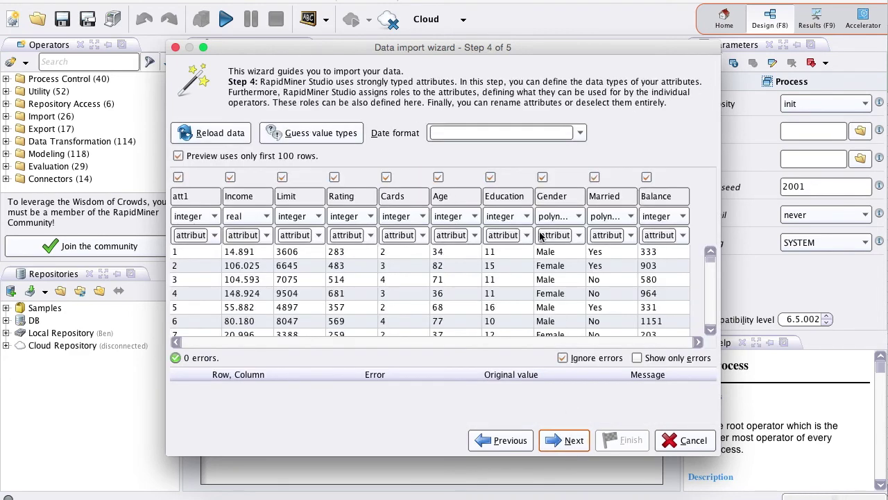
left_click(179, 178)
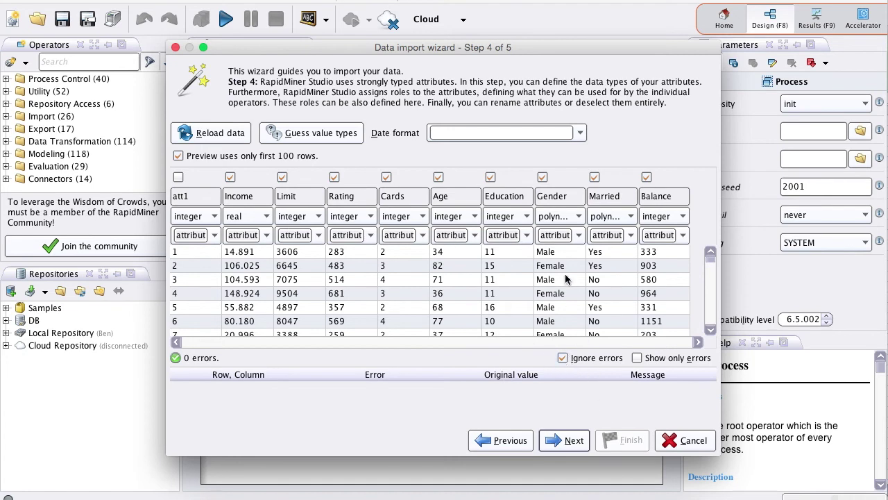
left_click(574, 445)
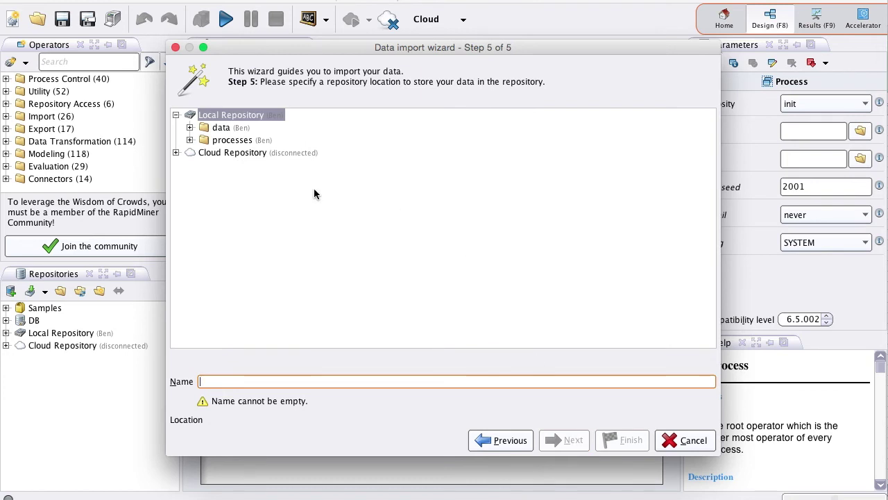
type("credit")
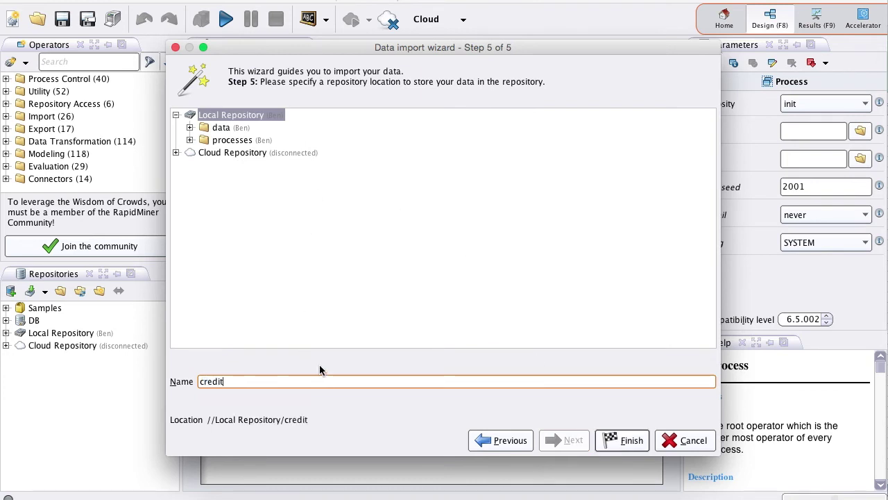
left_click(628, 440)
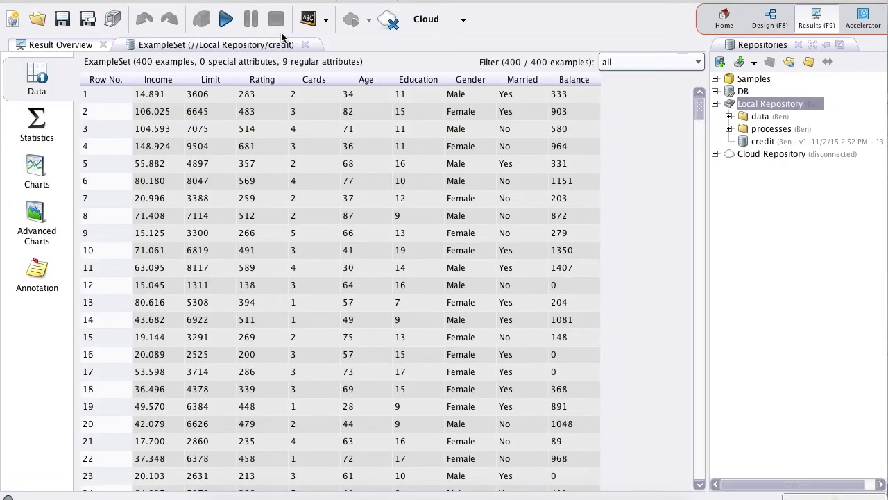
Step: Place a Retrieve credit operator on the process canvas
left_click(775, 24)
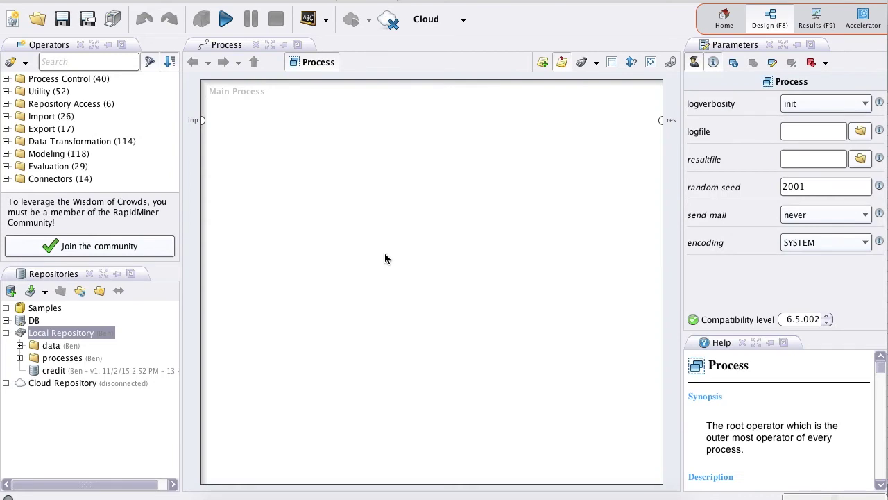
left_click(55, 373)
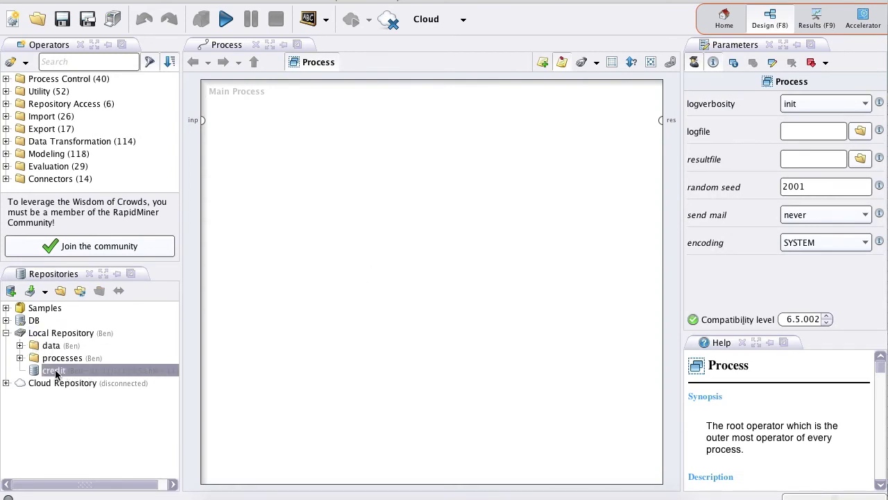
left_click_drag(56, 373, 280, 169)
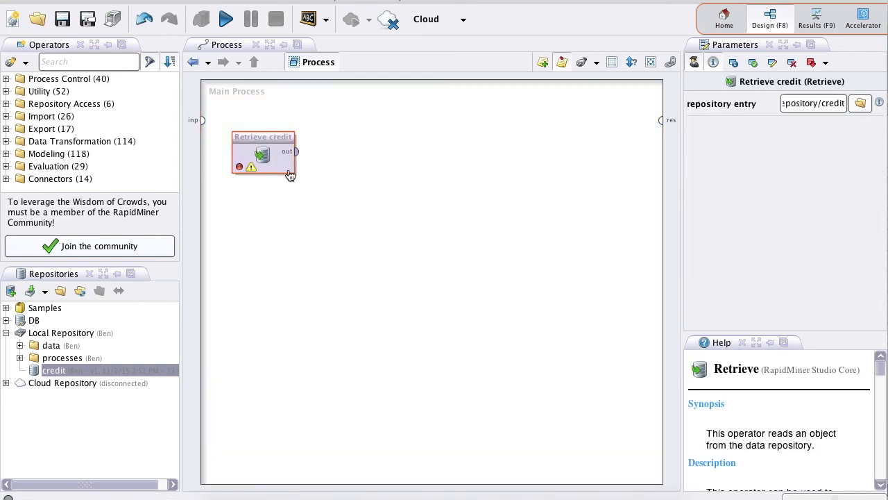
mouse_move(294, 139)
left_mouse_down()
mouse_move(303, 136)
mouse_move(283, 135)
left_mouse_up()
Step: Add a k-Means Clustering operator and connect Retrieve credit's output to its example input
left_click(106, 59)
type("k-mean")
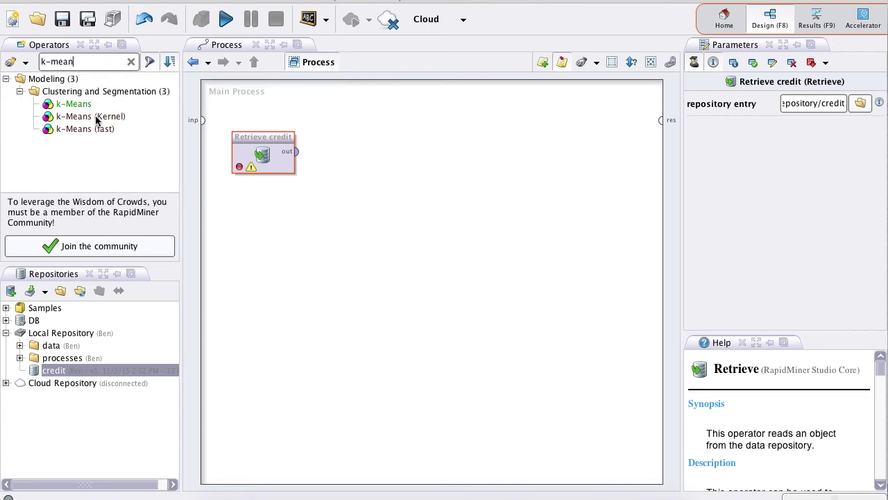
left_click_drag(64, 104, 393, 147)
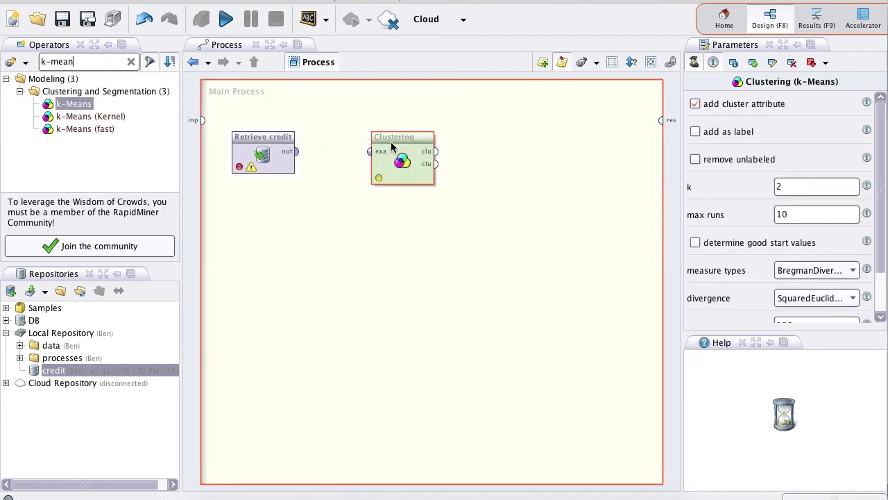
left_click(296, 151)
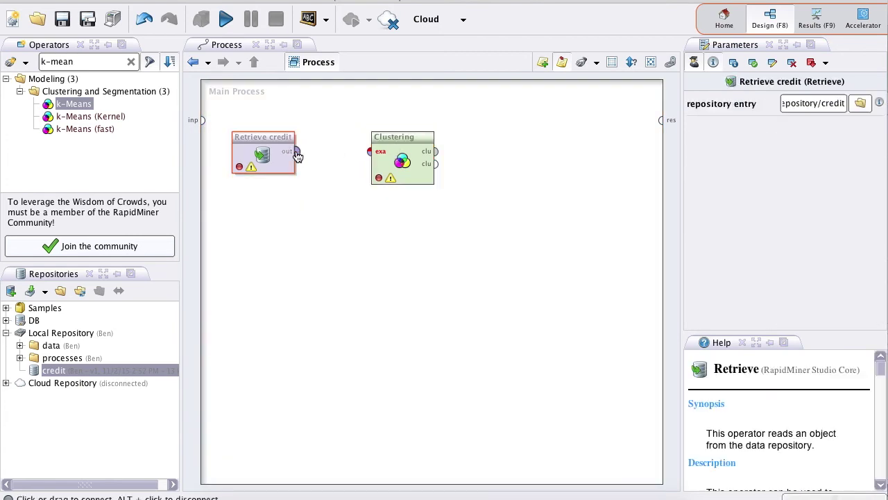
left_click(368, 151)
left_click(438, 152)
Step: Wire the cluster model to results, run, dismiss the non-numerical Gender error, and shift Clustering right
left_click(661, 120)
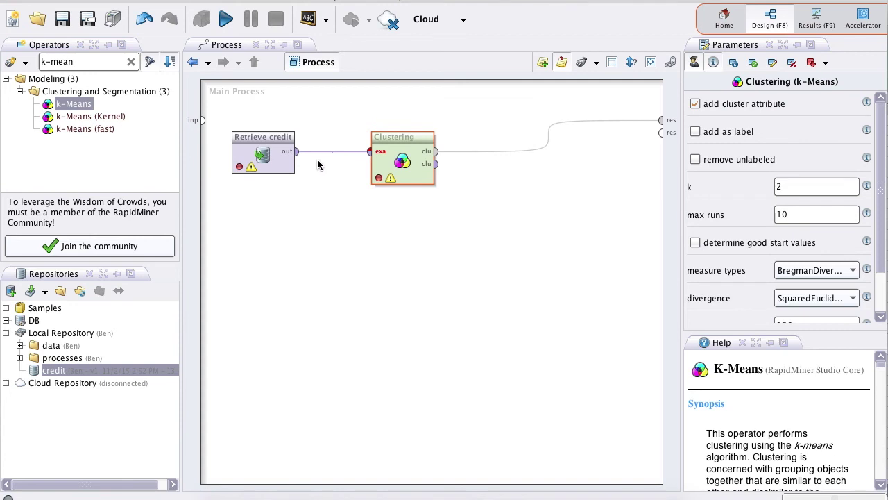
left_click(226, 23)
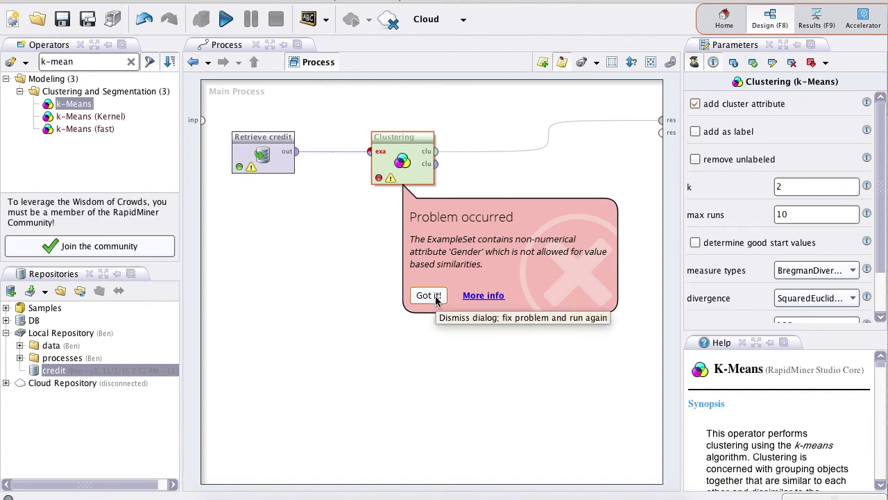
left_click(436, 298)
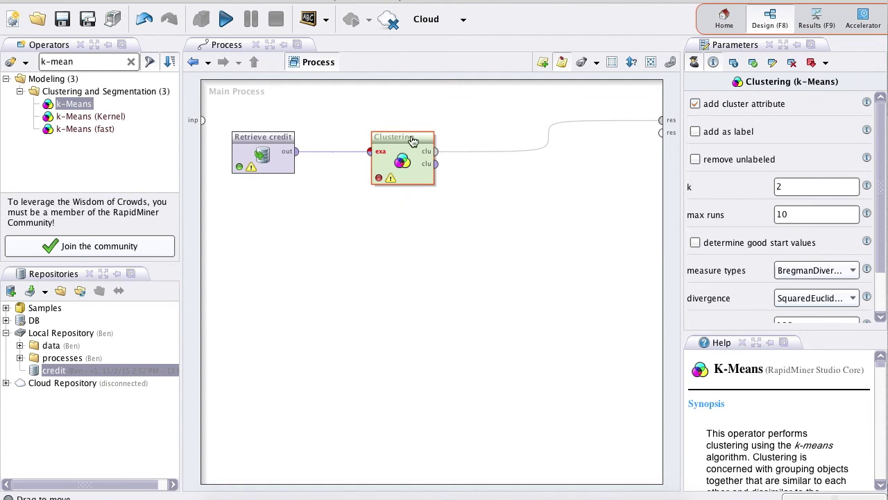
left_click_drag(408, 138, 455, 141)
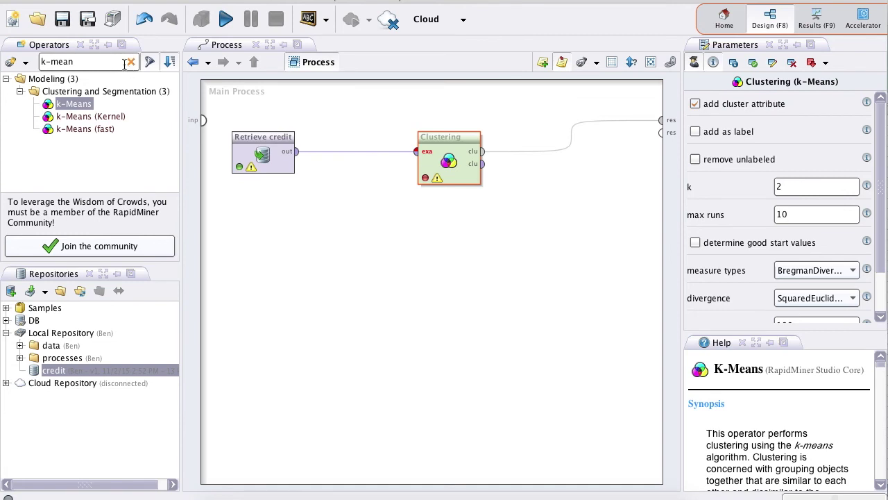
Step: Insert a Nominal to Numerical operator between Retrieve credit and Clustering, feeding it the credit data
triple_click(74, 61)
type("nominal")
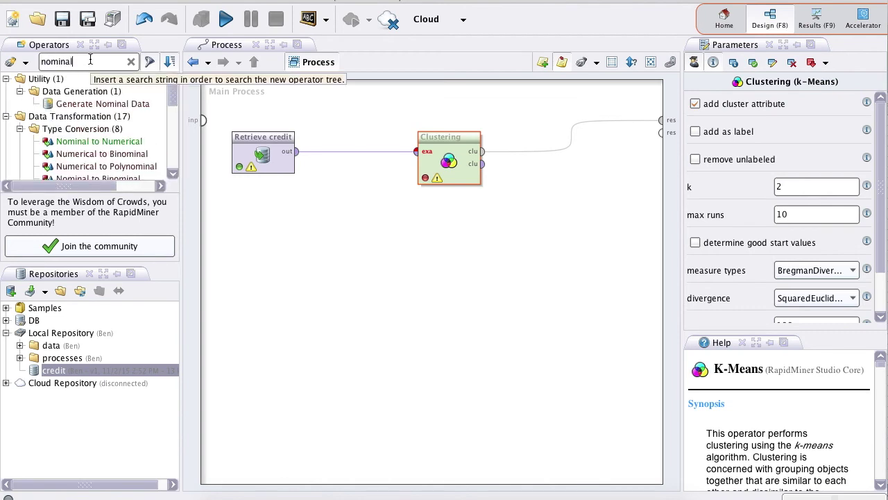
type(" to")
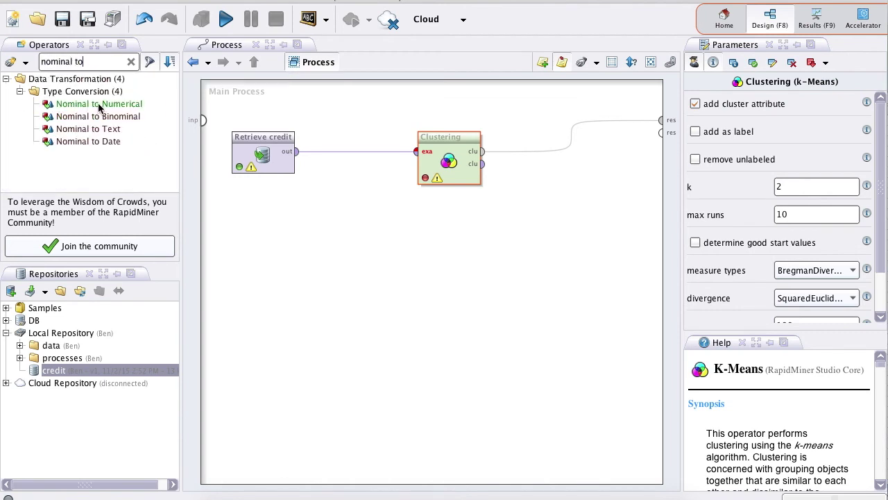
left_click_drag(102, 104, 371, 141)
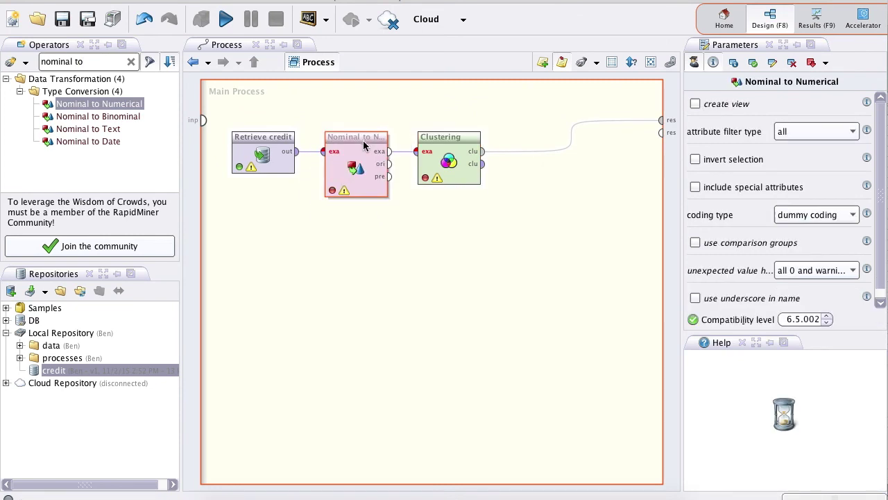
left_click(291, 158)
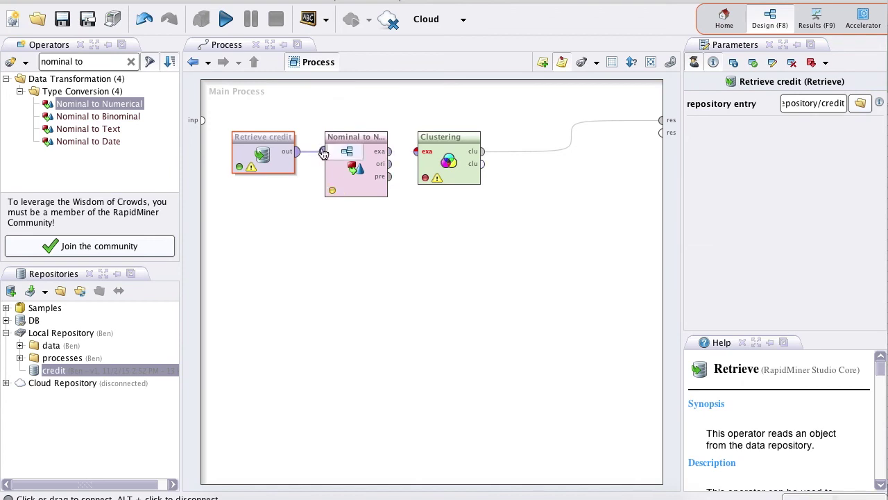
left_click_drag(390, 152, 424, 155)
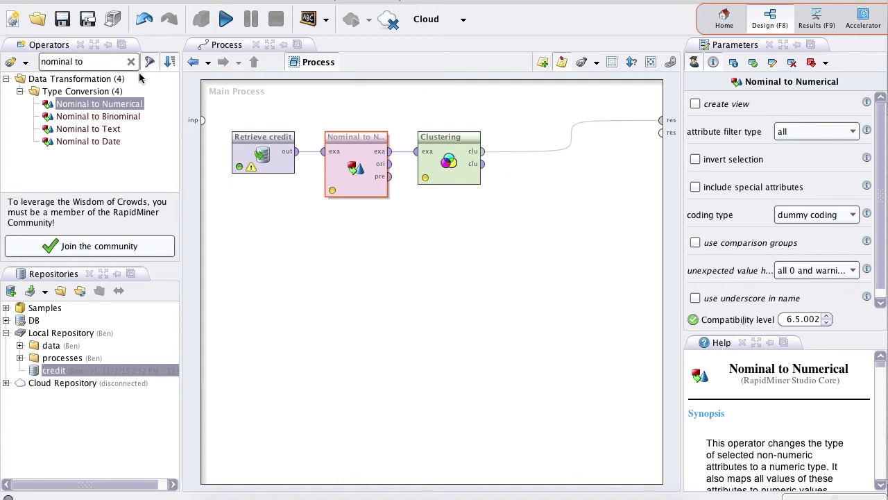
Step: Add a Write CSV operator fed by Clustering's clustered data
triple_click(107, 62)
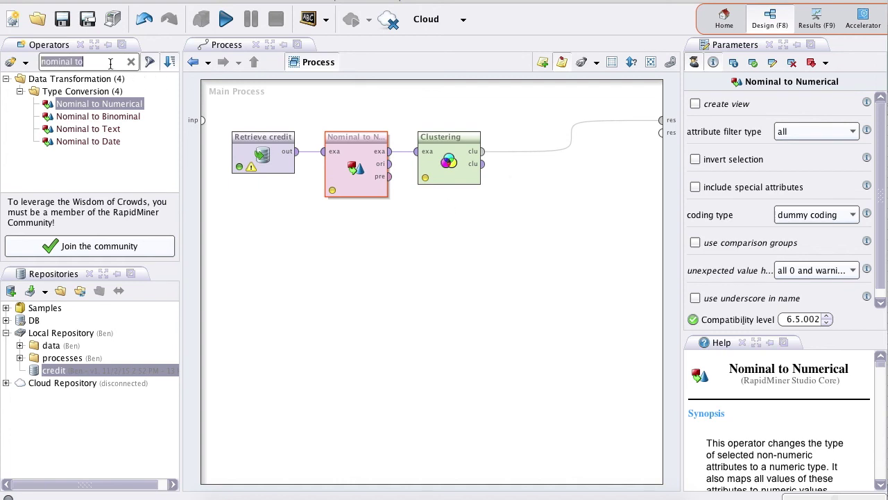
type("write cs")
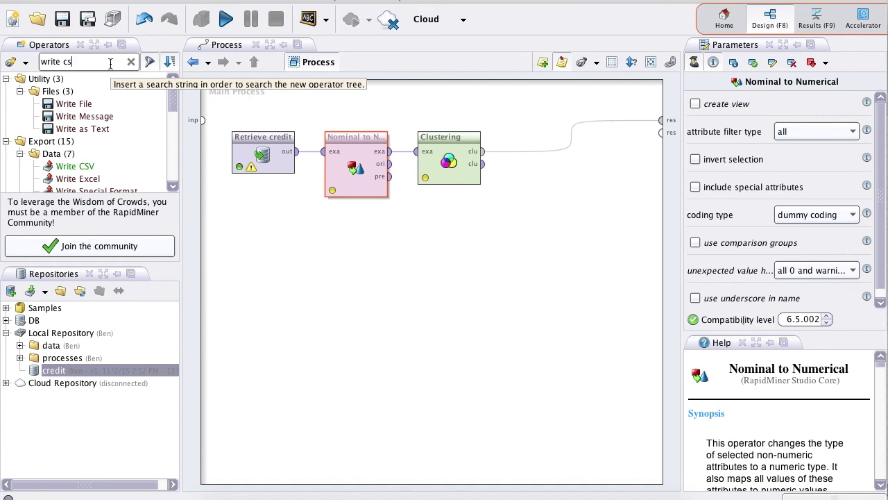
type("v")
left_click_drag(81, 105, 526, 200)
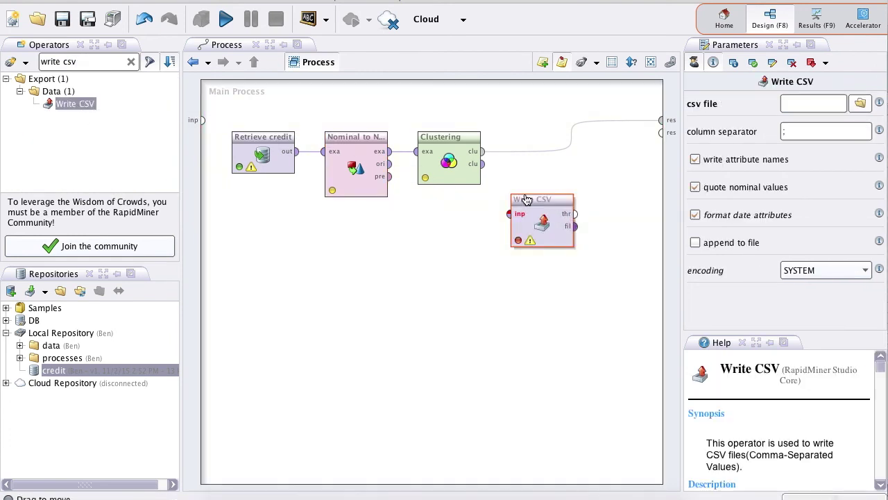
left_click_drag(484, 164, 511, 215)
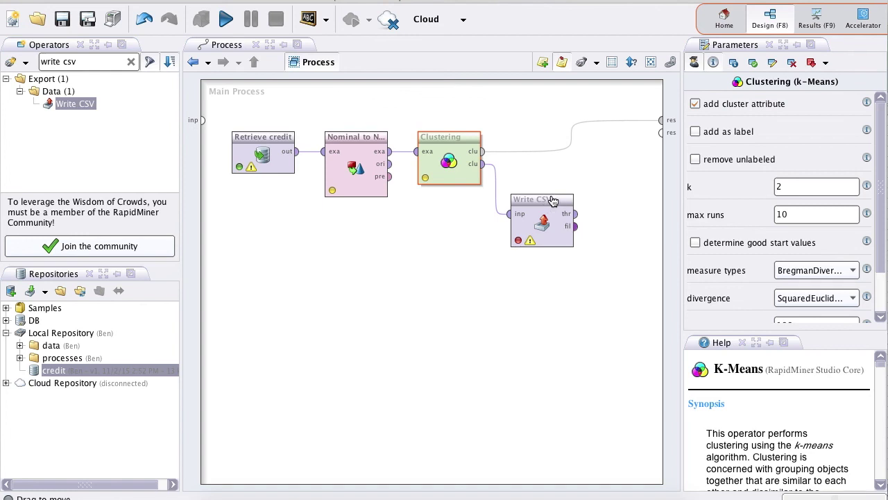
Step: Set Write CSV's output file to credit-output.csv in Downloads and check the column separator
left_click(553, 203)
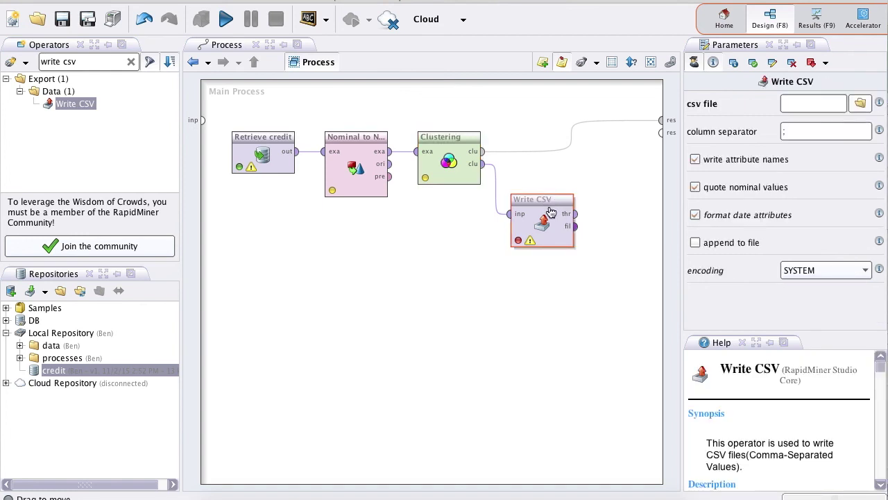
left_click(865, 106)
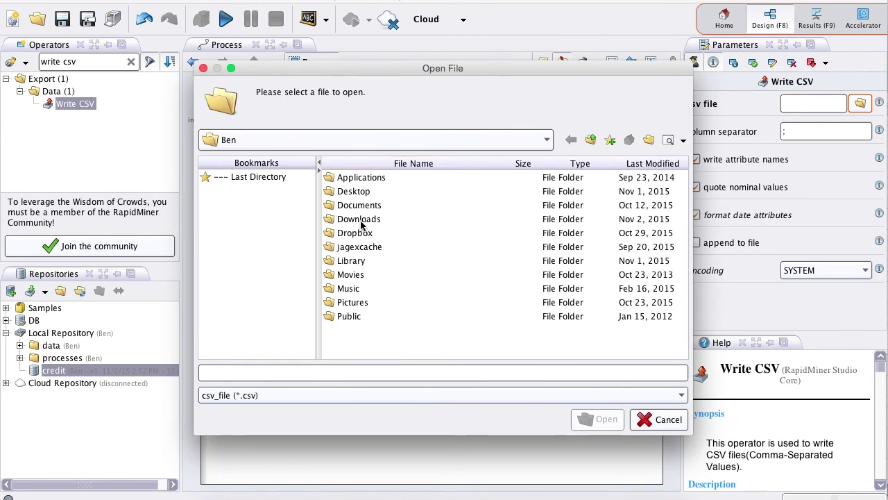
left_click(361, 221)
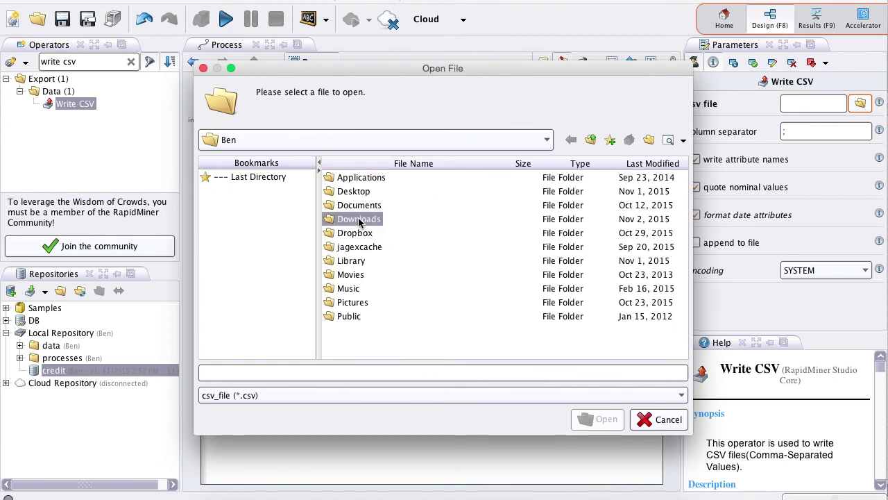
left_click(356, 372)
type("c")
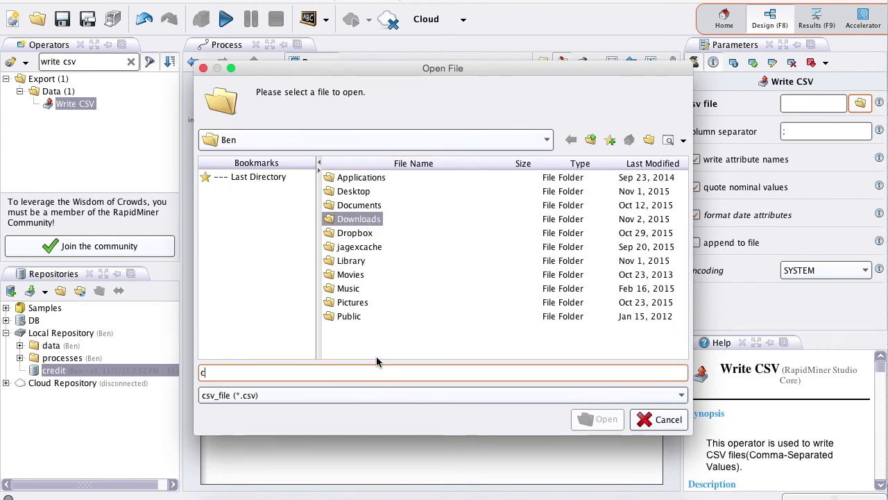
type("redit-output")
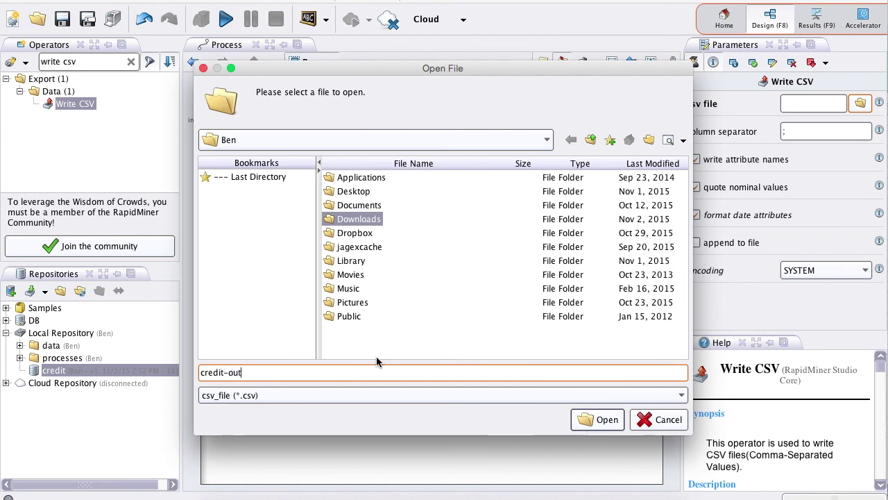
left_click(601, 420)
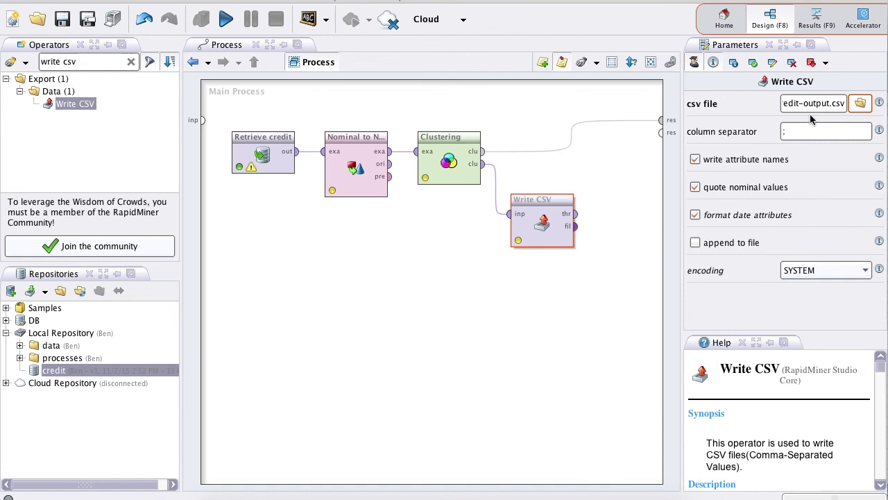
left_click(810, 129)
left_click(608, 228)
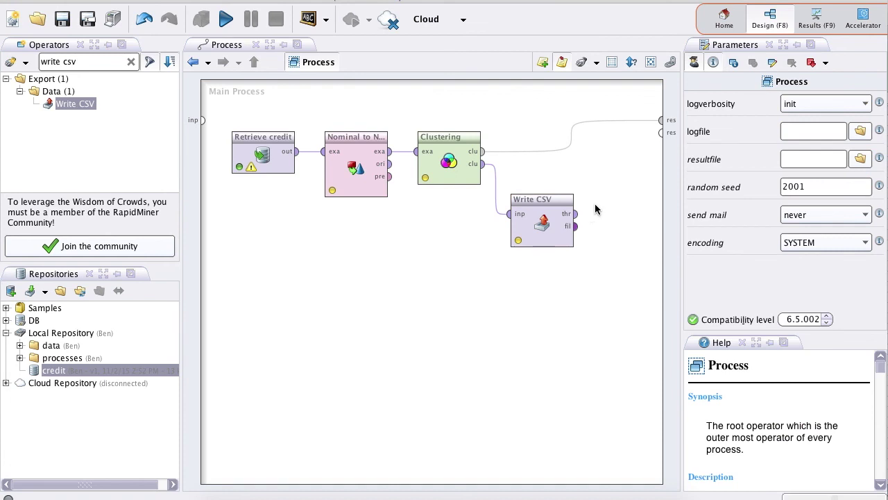
Step: Run the process, then open the written credit-output.csv from Downloads in Excel
left_click(232, 22)
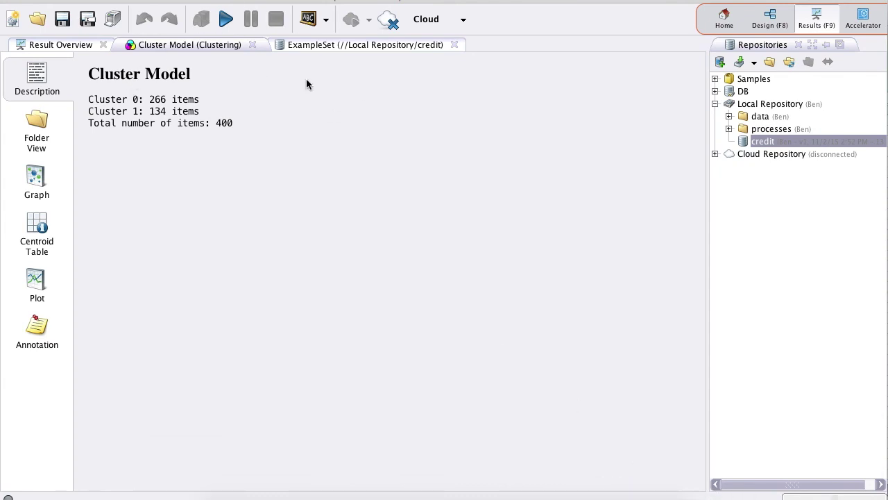
left_click(768, 17)
left_click(548, 232)
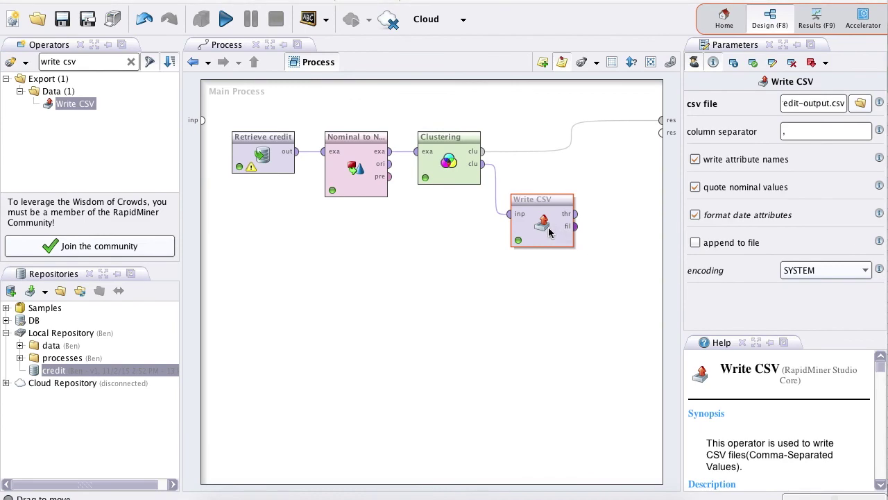
mouse_move(687, 494)
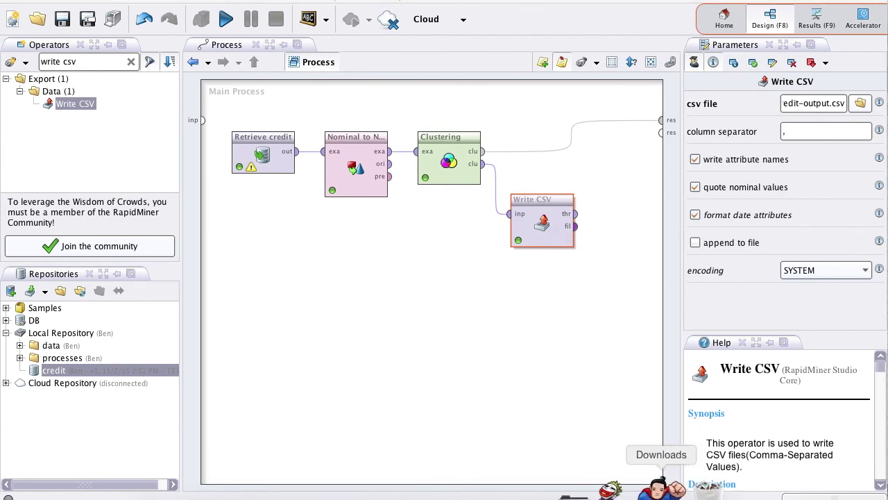
left_click(663, 490)
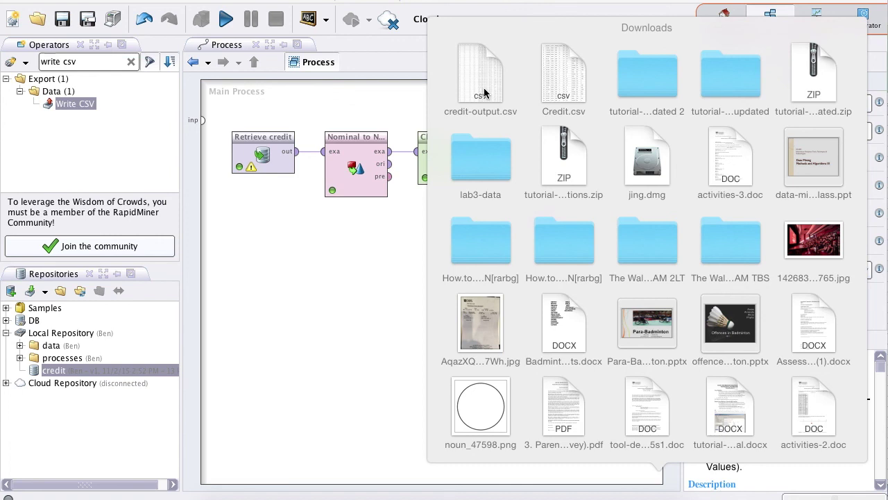
left_click(484, 93)
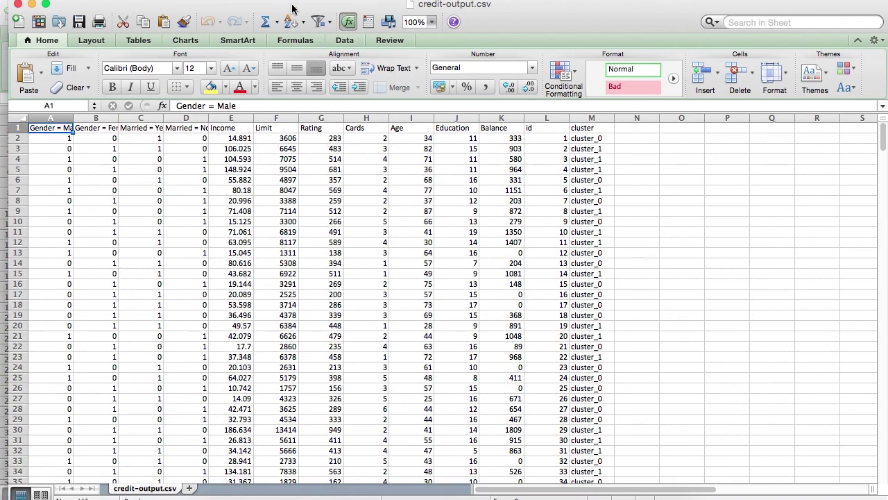
Step: Widen Excel columns A and B so the Gender = Male and Gender = Female headers show fully
left_click_drag(283, 6, 339, 0)
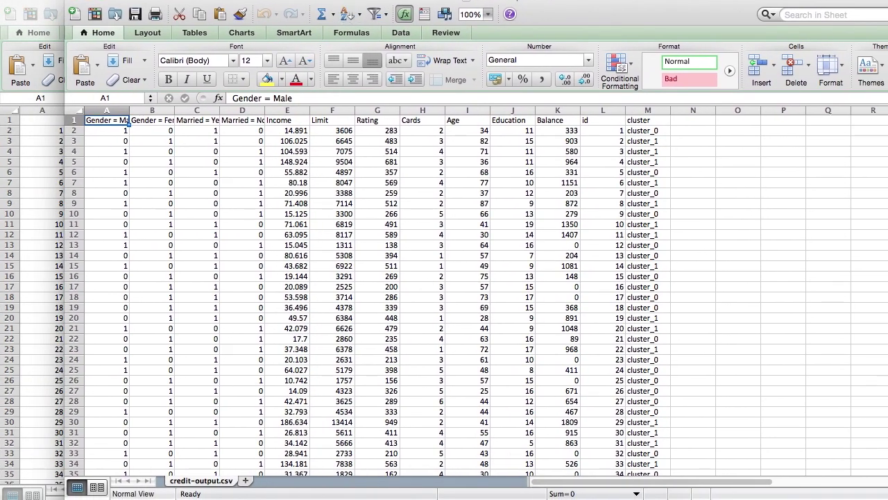
left_click(563, 487)
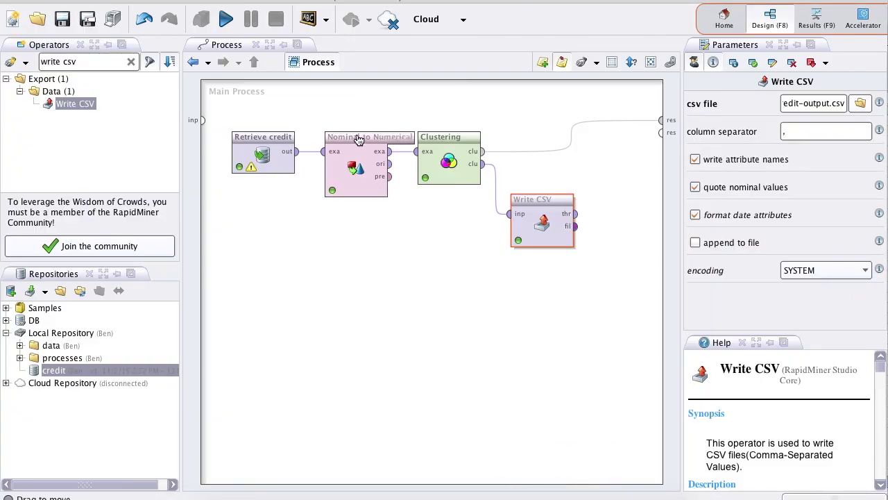
key("super+Tab")
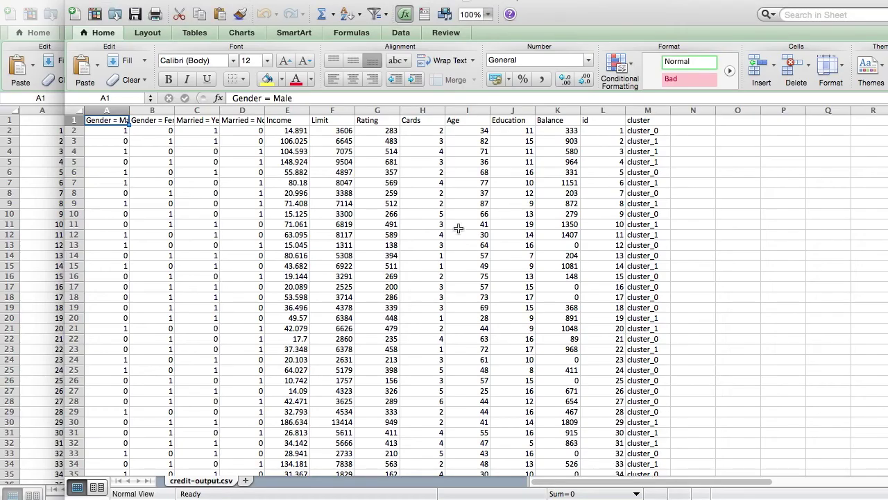
left_click_drag(129, 111, 141, 111)
double_click(186, 111)
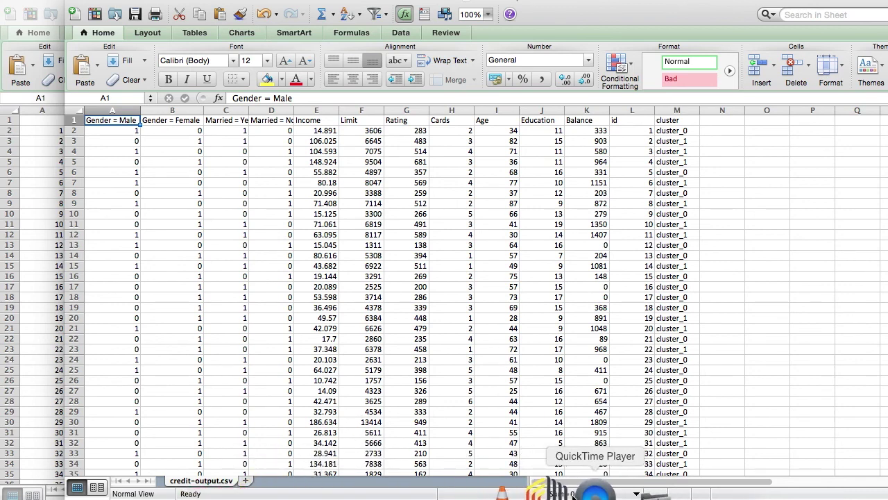
left_click(564, 490)
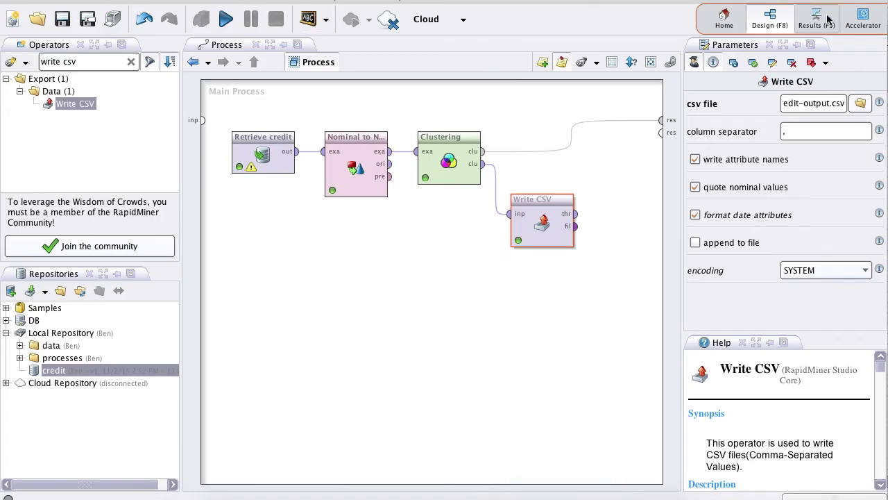
Step: Display the two-cluster centroid table, e.g. Income 30.787 vs 73.867 and Balance 272.421 vs 1011.507
left_click(818, 24)
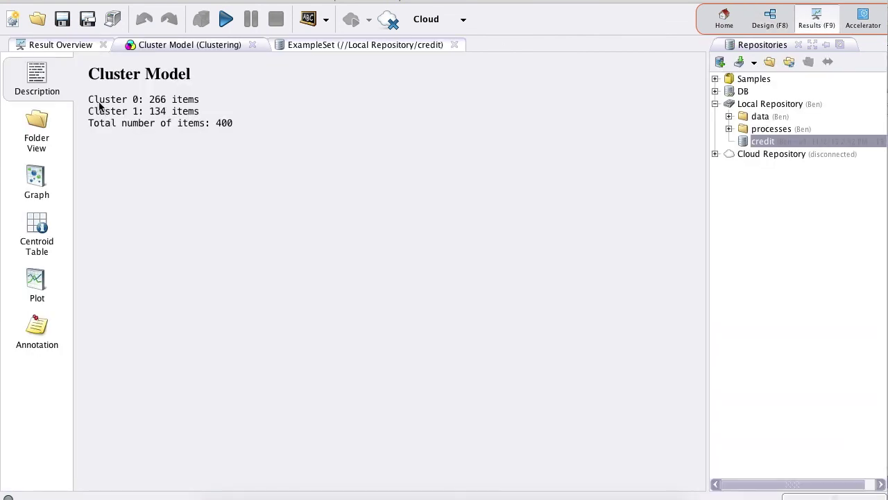
left_click(45, 224)
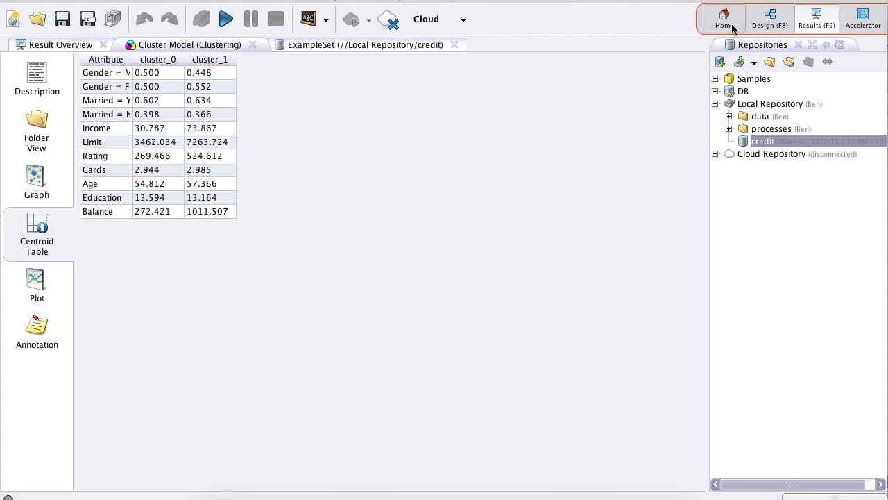
Step: Set k-Means k to 5, rerun, and view the five-cluster centroid table (Income 23.566 to 142.411)
left_click(768, 21)
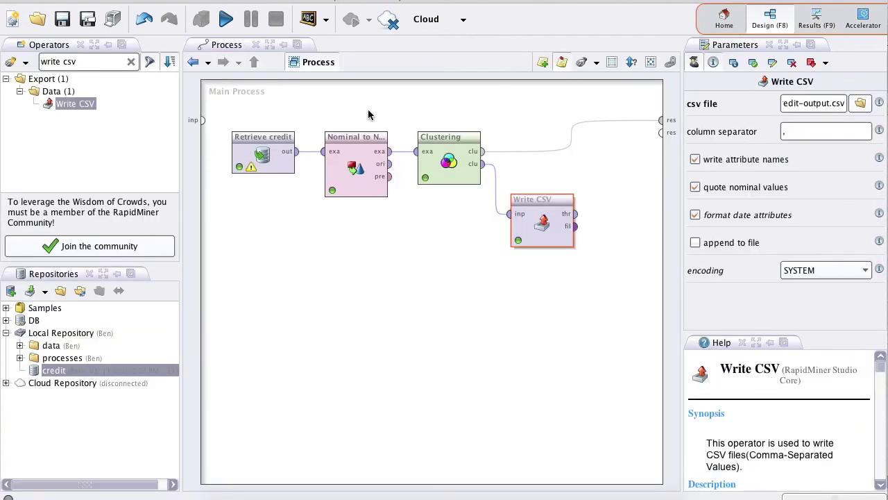
left_click(445, 151)
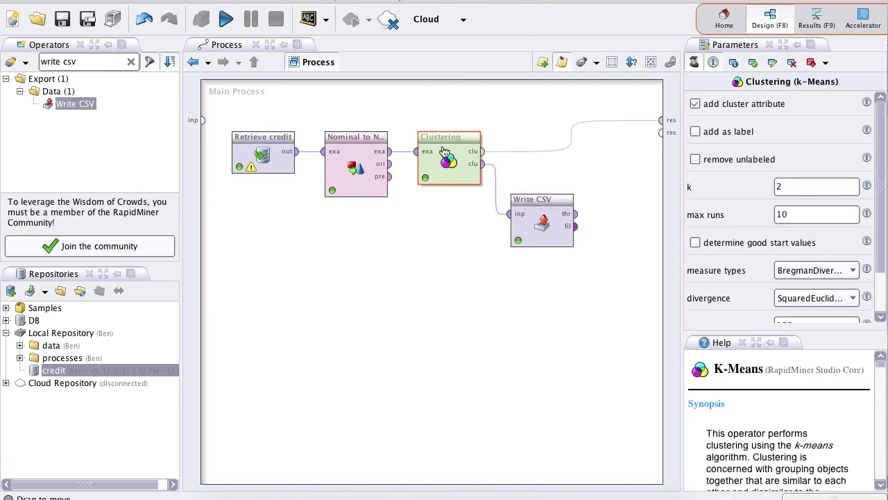
double_click(810, 183)
left_click(226, 19)
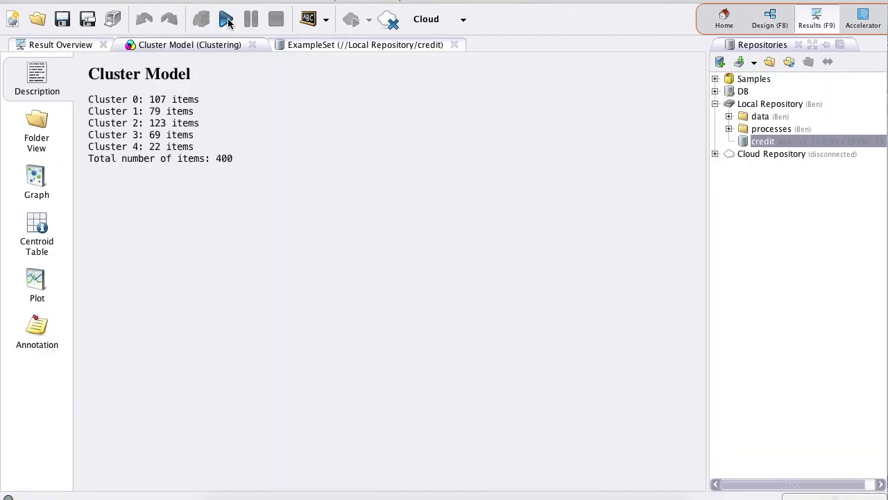
left_click(34, 238)
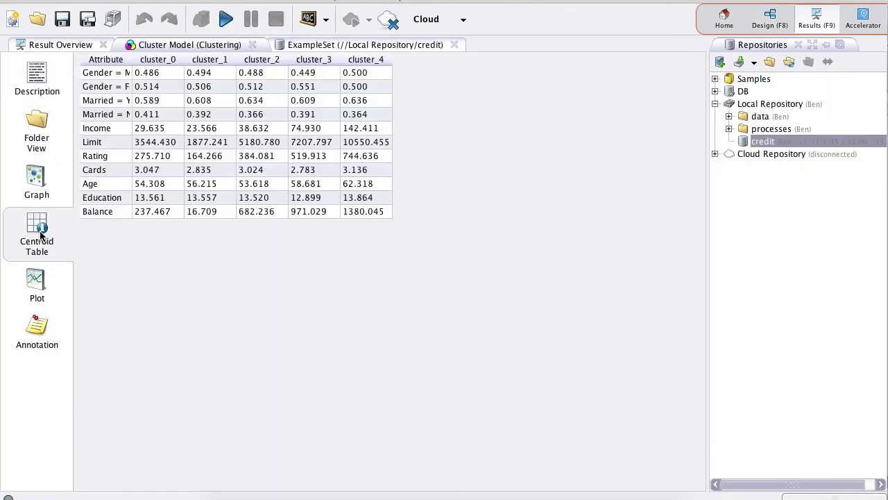